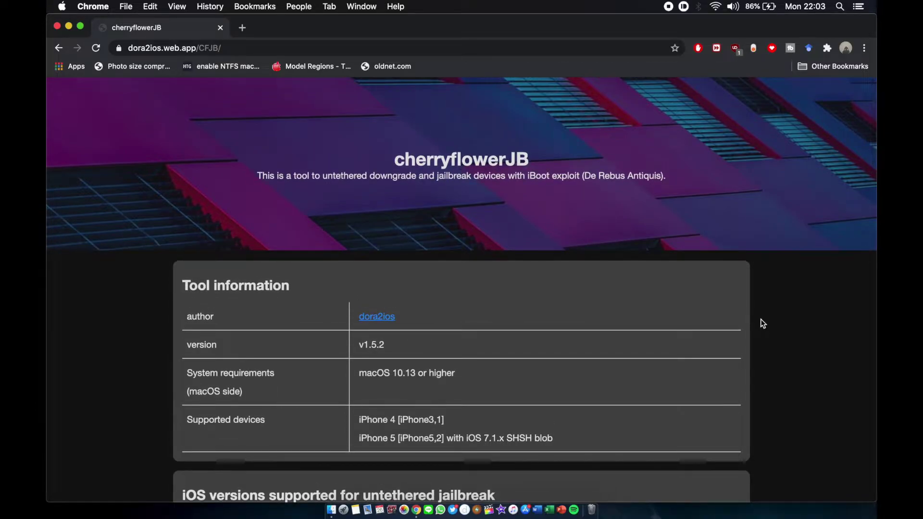
Review the cherryflowerJB page's tool information, supported devices, supported iOS versions for jailbreak and downgrade, and usage instructions.
{"action": "scroll", "coordinate": [763, 323], "scroll_direction": "down", "scroll_amount": 1}
{"action": "scroll", "coordinate": [762, 324], "scroll_direction": "down", "scroll_amount": 5}
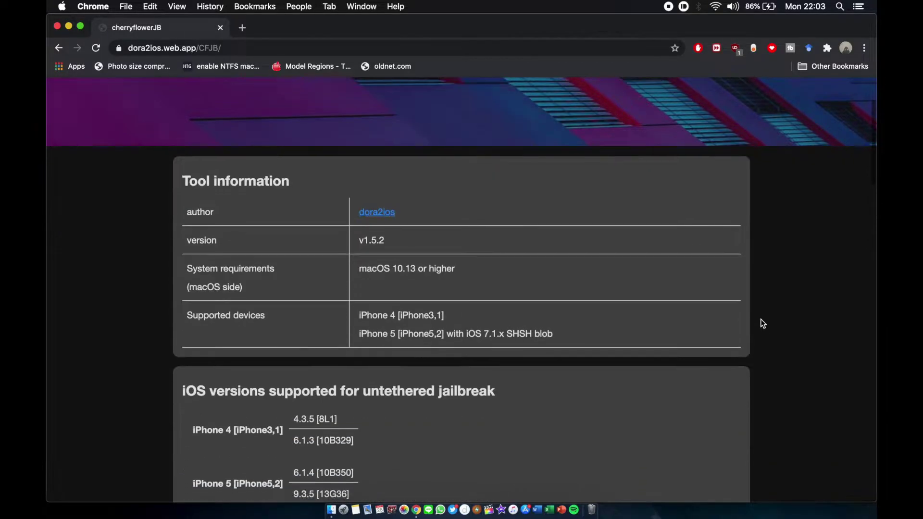
{"action": "scroll", "coordinate": [763, 323], "scroll_direction": "up", "scroll_amount": 3}
{"action": "scroll", "coordinate": [762, 324], "scroll_direction": "down", "scroll_amount": 5}
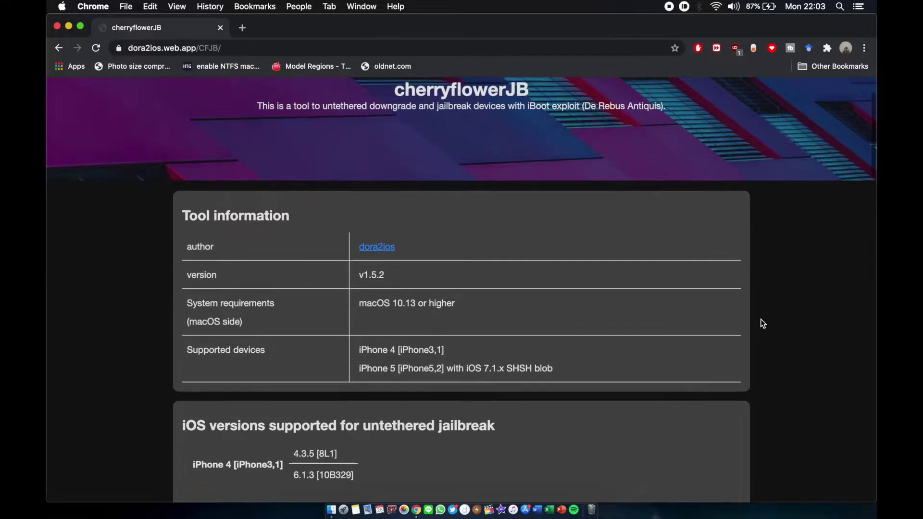
{"action": "scroll", "coordinate": [763, 324], "scroll_direction": "down", "scroll_amount": 10}
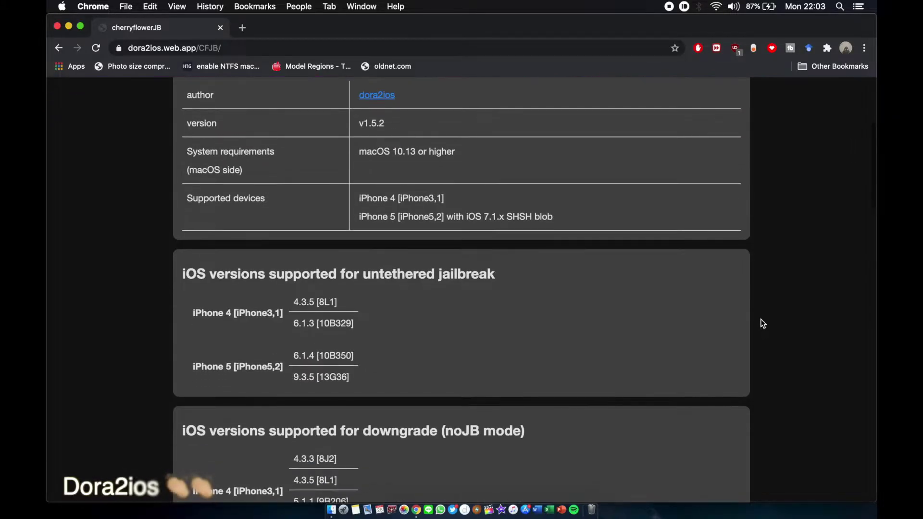
{"action": "scroll", "coordinate": [762, 323], "scroll_direction": "down", "scroll_amount": 20}
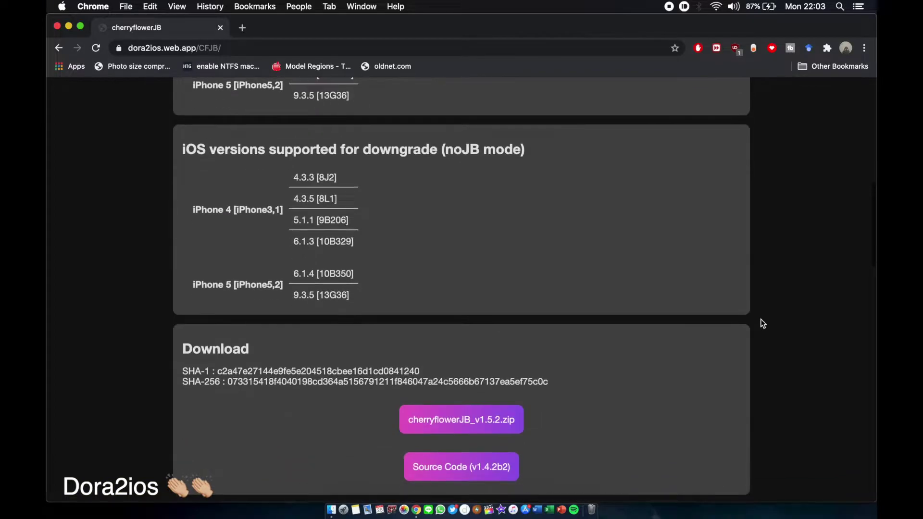
{"action": "scroll", "coordinate": [763, 323], "scroll_direction": "up", "scroll_amount": 20}
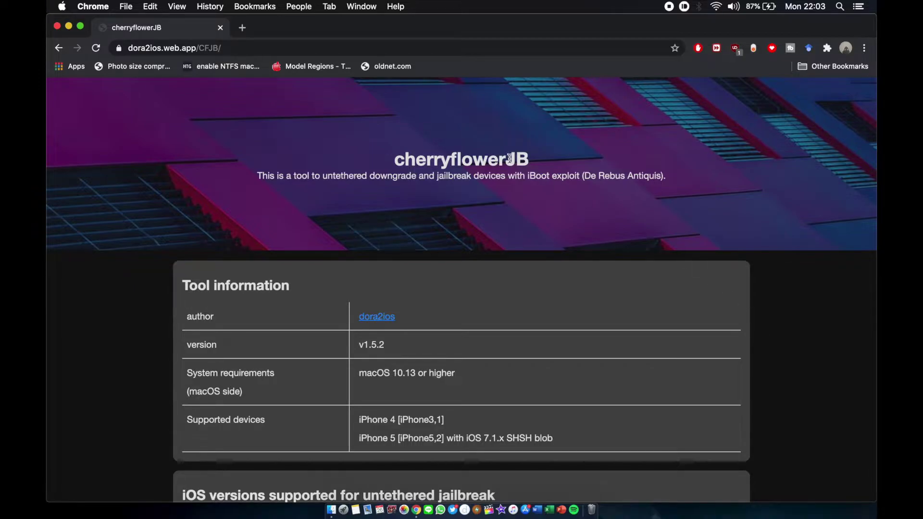
{"action": "scroll", "coordinate": [583, 205], "scroll_direction": "down", "scroll_amount": 5}
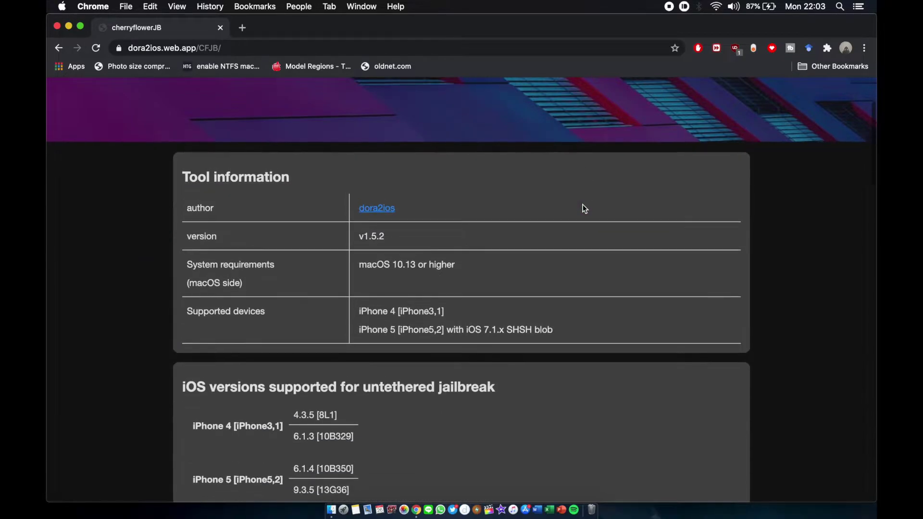
{"action": "scroll", "coordinate": [556, 308], "scroll_direction": "down", "scroll_amount": 18}
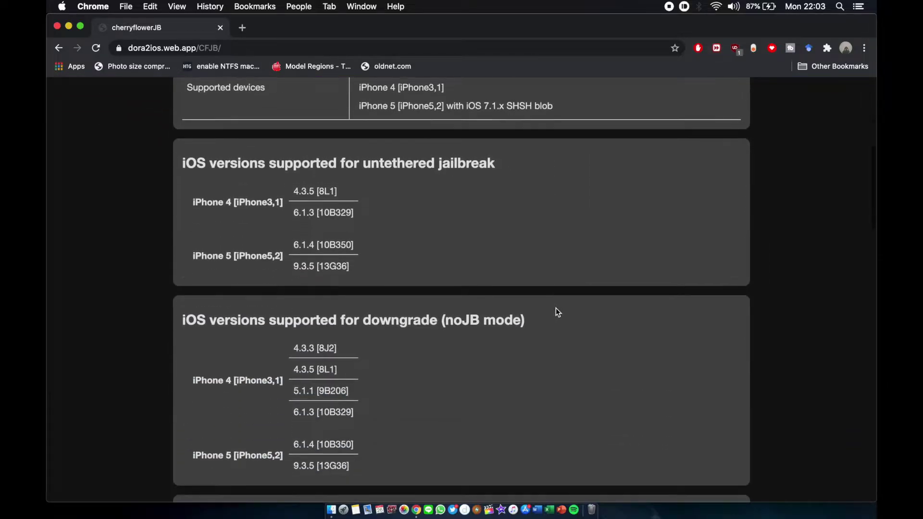
{"action": "scroll", "coordinate": [555, 309], "scroll_direction": "down", "scroll_amount": 20}
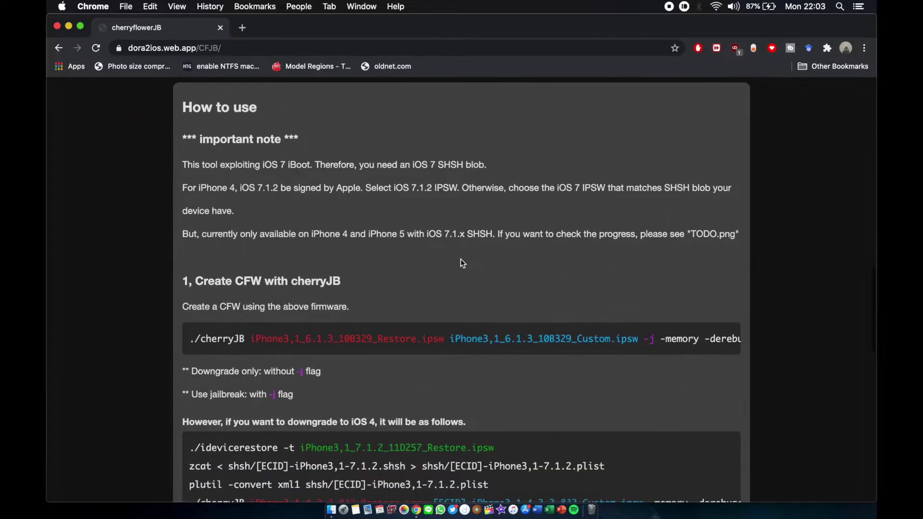
Download cherryflowerJB_v1.5.2.zip from the page's Download section and reveal the file in Finder.
{"action": "scroll", "coordinate": [460, 260], "scroll_direction": "up", "scroll_amount": 20}
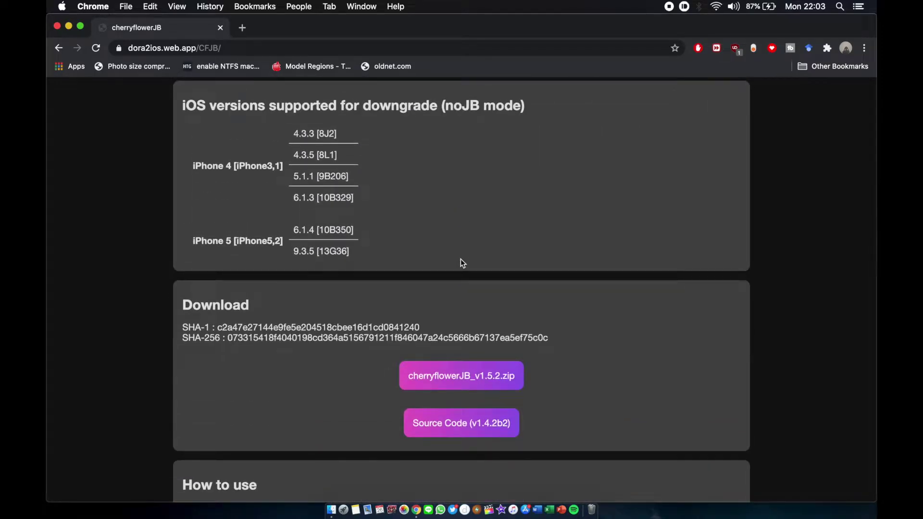
{"action": "scroll", "coordinate": [526, 312], "scroll_direction": "up", "scroll_amount": 1}
{"action": "scroll", "coordinate": [528, 316], "scroll_direction": "up", "scroll_amount": 3}
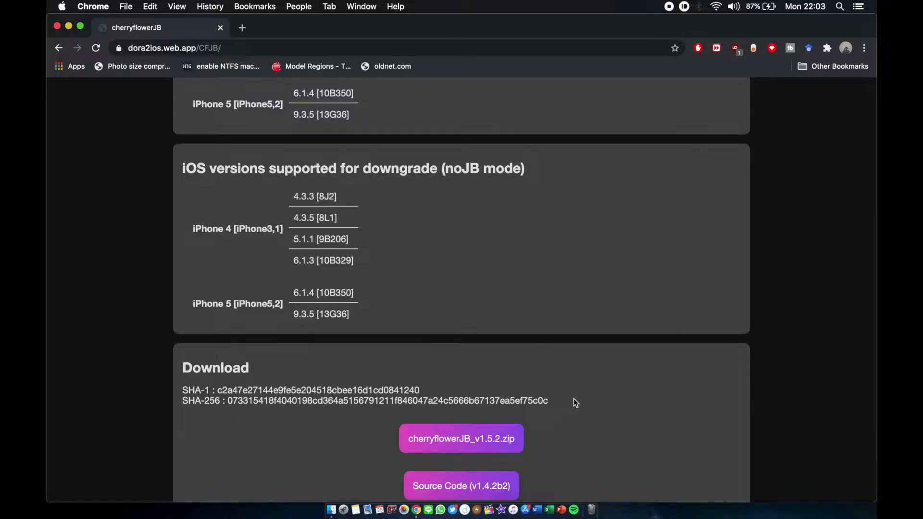
{"action": "left_click", "coordinate": [434, 450]}
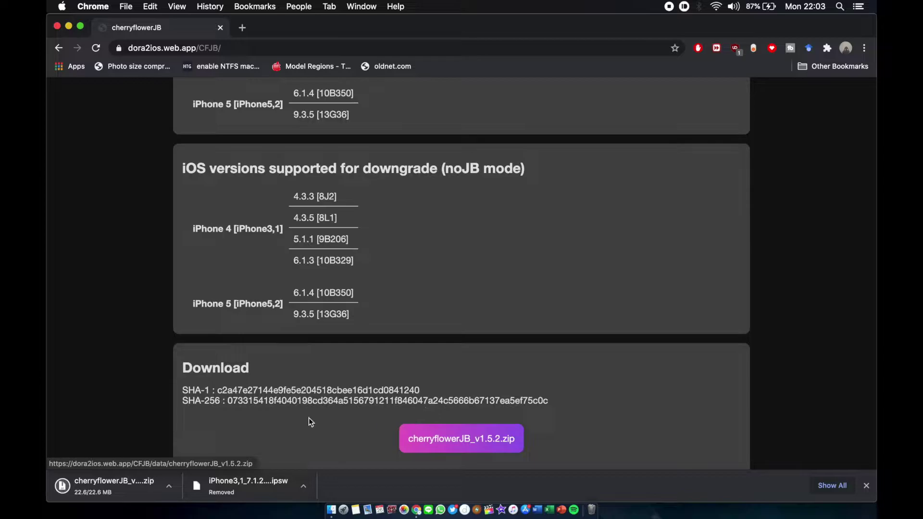
{"action": "left_click", "coordinate": [169, 486]}
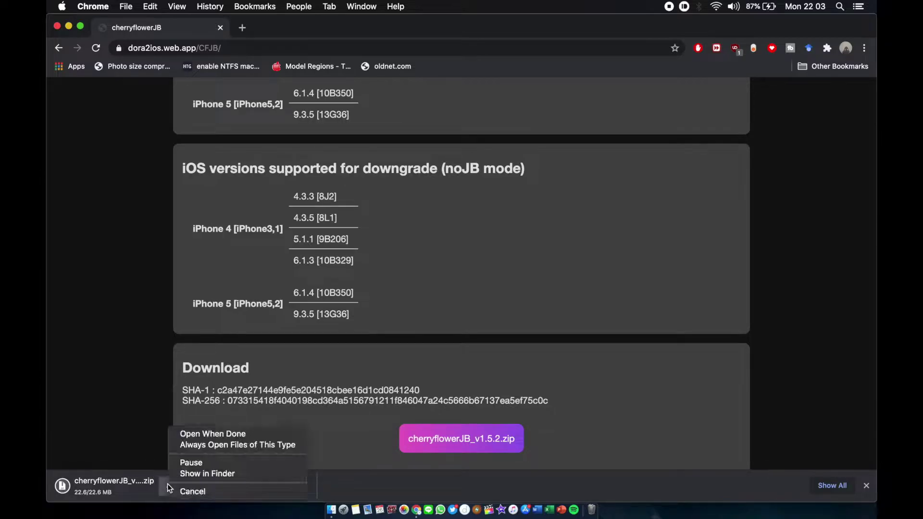
{"action": "left_click", "coordinate": [193, 493]}
Extract cherryflowerJB_v1.5.2.zip in the Downloads folder and open the extracted CFJB_v1.5.2 folder.
{"action": "scroll", "coordinate": [301, 425], "scroll_direction": "up", "scroll_amount": 3}
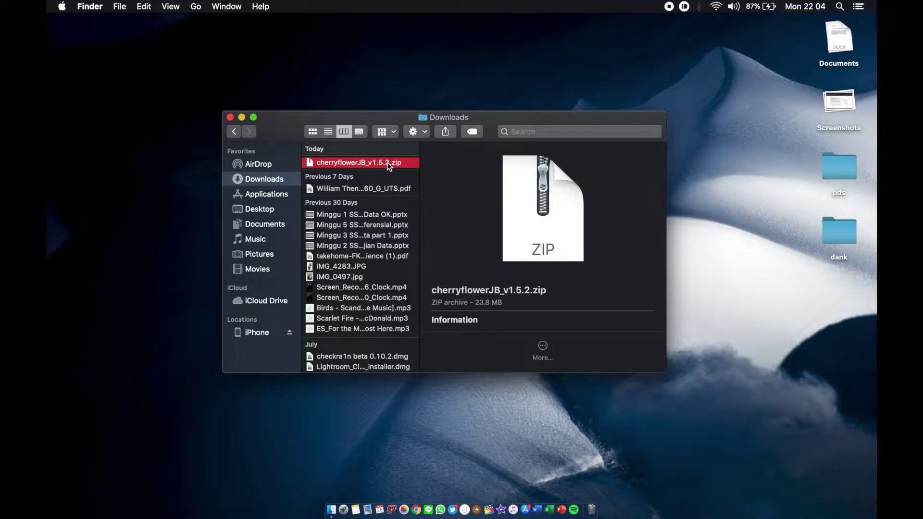
{"action": "double_click", "coordinate": [387, 163]}
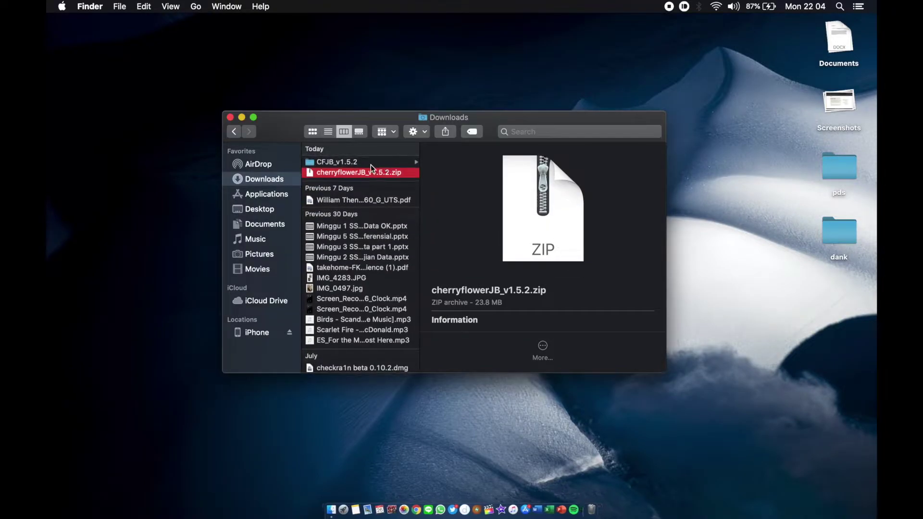
{"action": "left_click", "coordinate": [371, 164]}
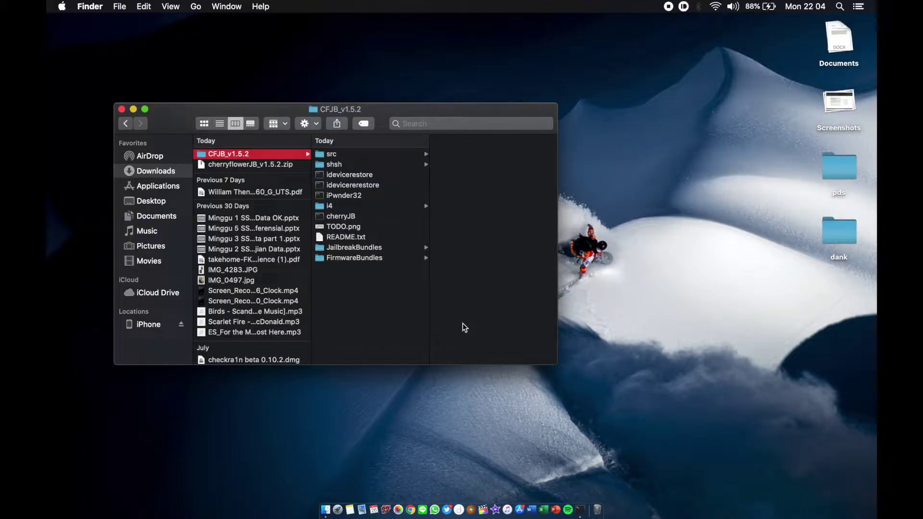
Open Terminal and change the working directory to the CFJB_v1.5.2 folder in Downloads using cd.
{"action": "key", "text": "super+space"}
{"action": "type", "text": "ter"}
{"action": "key", "text": "Return"}
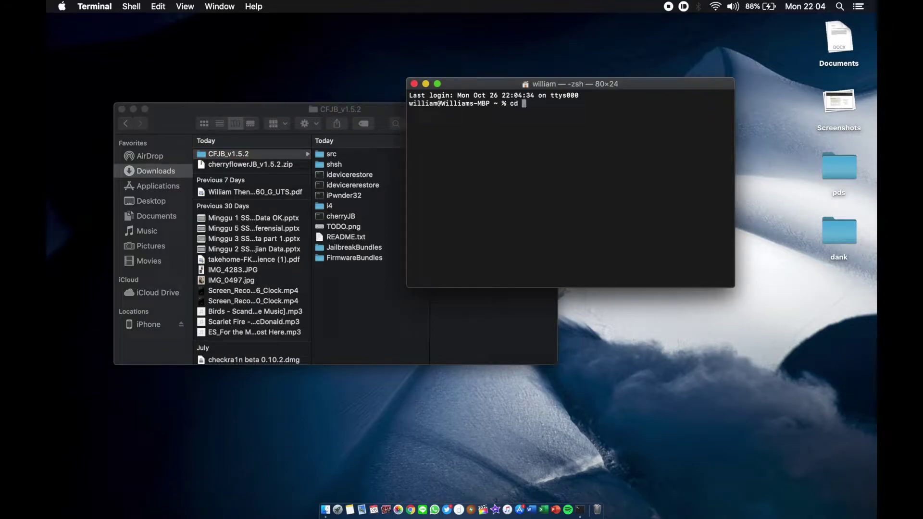
{"action": "left_click_drag", "start_coordinate": [261, 153], "coordinate": [523, 151]}
{"action": "key", "text": "Return"}
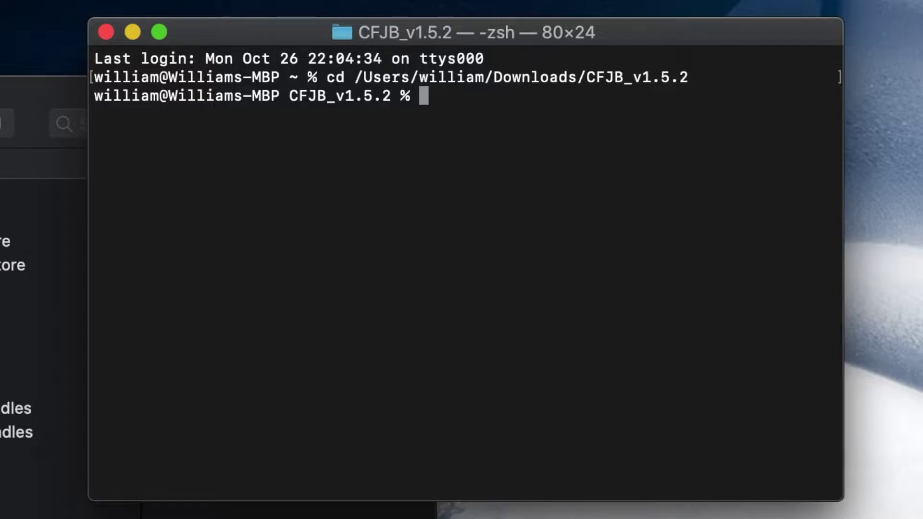
Run ./idevicerestore -t with the iPhone3,1_7.1.2_11D257_Restore.ipsw file from the Desktop to save the device's SHSH blob.
{"action": "type", "text": "./"}
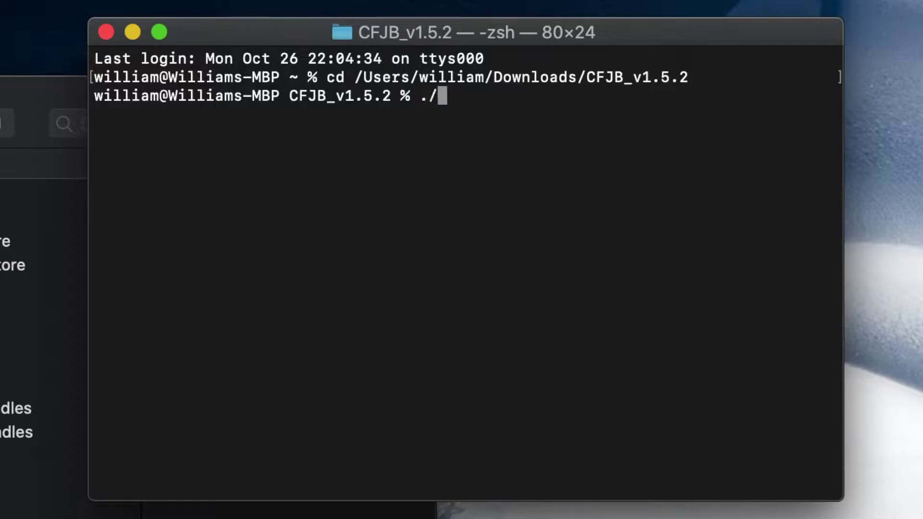
{"action": "type", "text": "ide"}
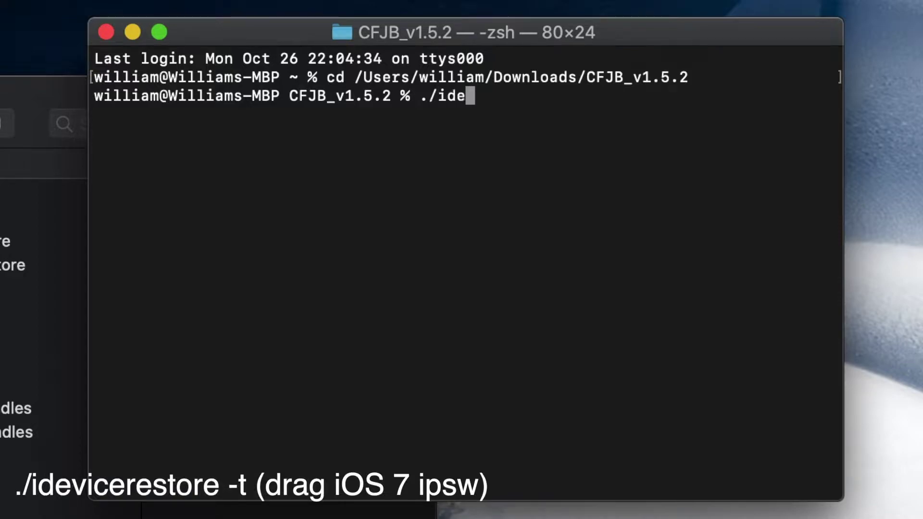
{"action": "type", "text": "vicerestore"}
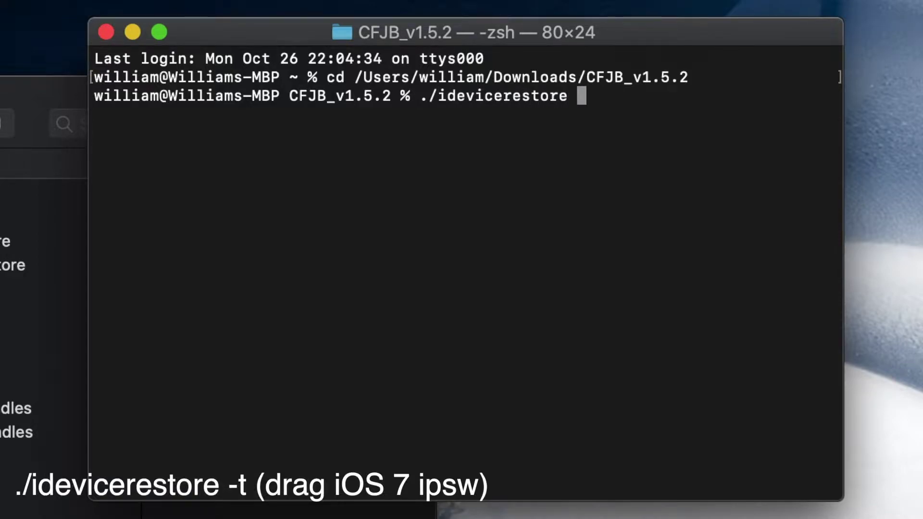
{"action": "type", "text": " -t"}
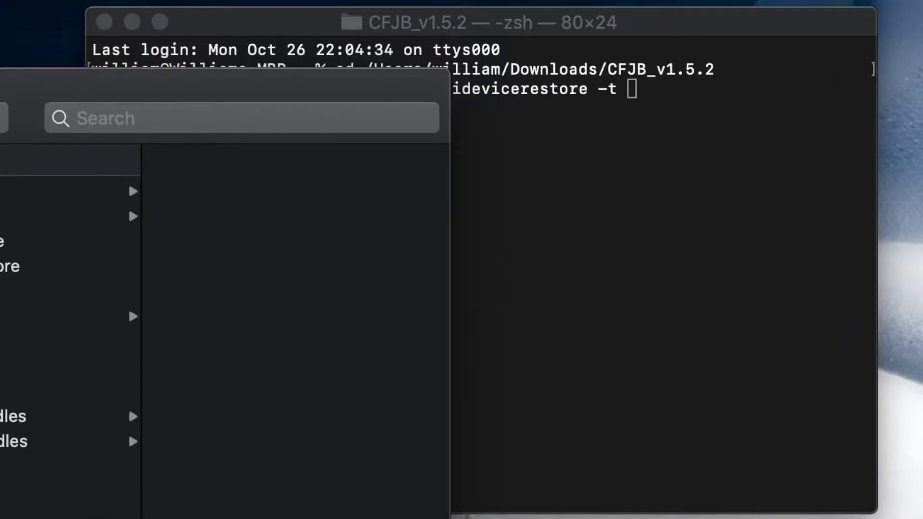
{"action": "left_click_drag", "start_coordinate": [754, 286], "coordinate": [625, 143]}
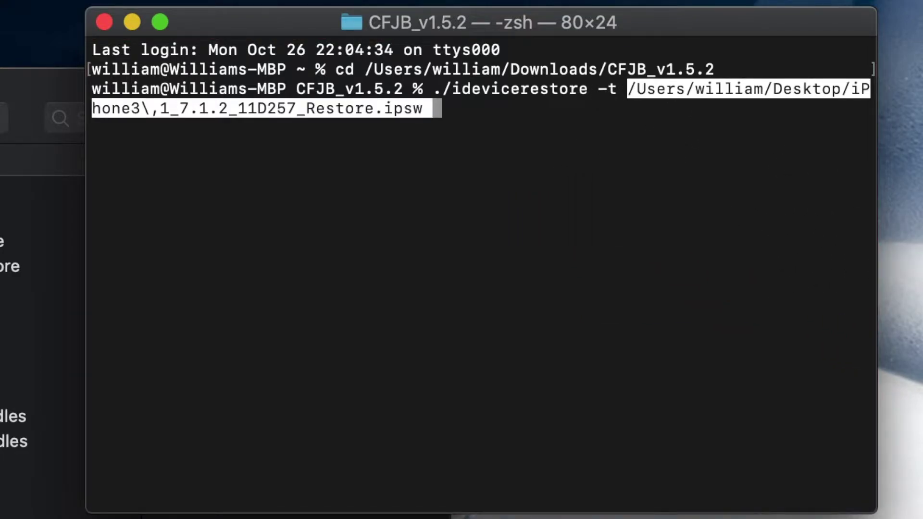
{"action": "key", "text": "Return"}
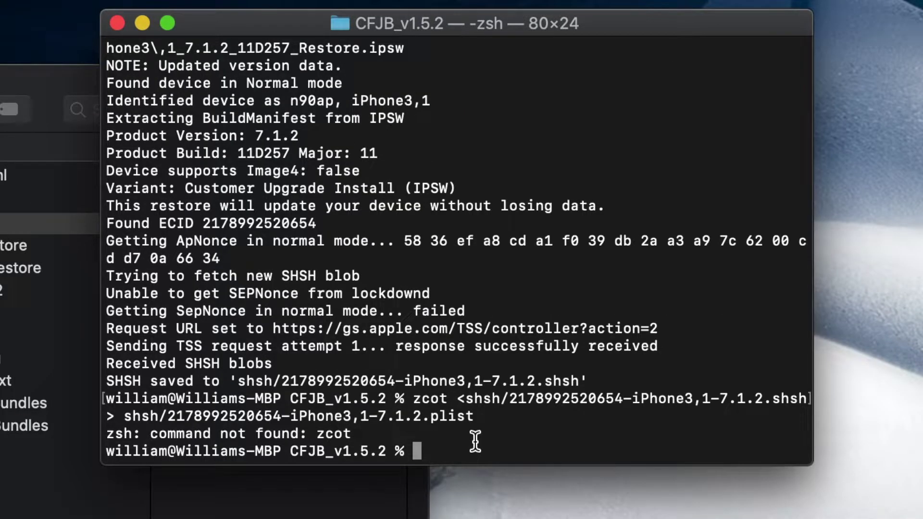
Enter zcat < followed by the saved iPhone3,1-7.1.2.shsh blob's path, copied from the idevicerestore output.
{"action": "type", "text": "zcat"}
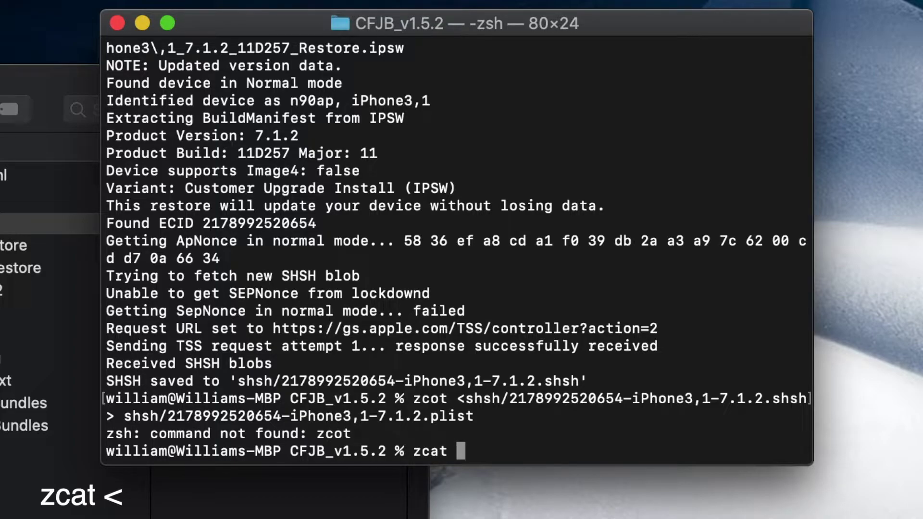
{"action": "type", "text": "<"}
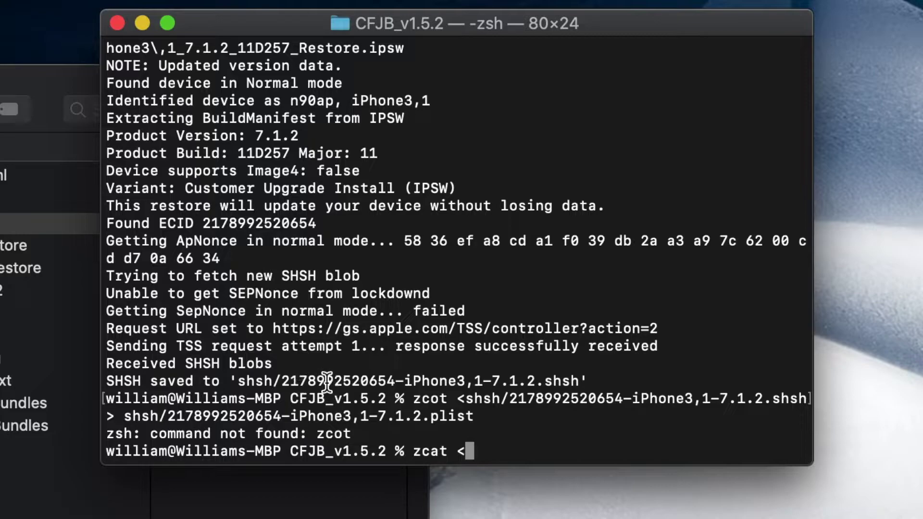
{"action": "left_click_drag", "start_coordinate": [247, 381], "coordinate": [312, 392]}
{"action": "left_click", "coordinate": [248, 381]}
{"action": "left_click_drag", "start_coordinate": [238, 381], "coordinate": [577, 377]}
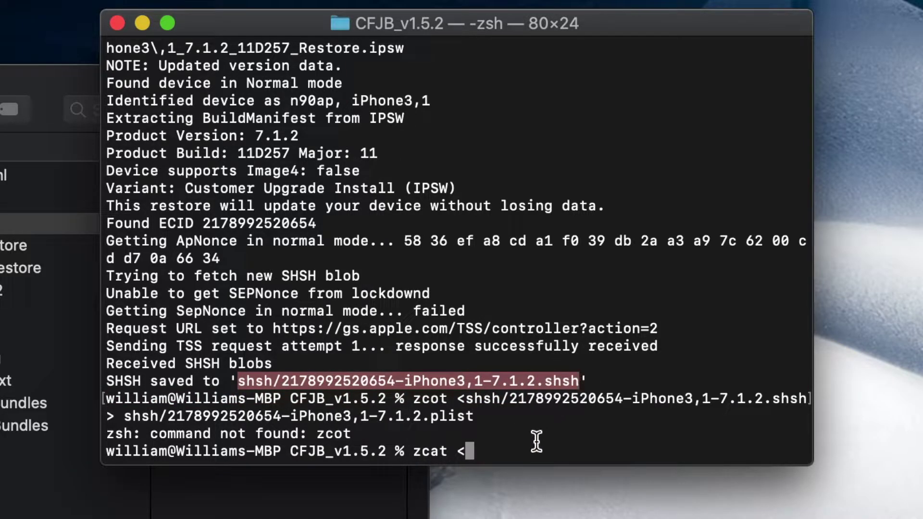
{"action": "key", "text": "super+v"}
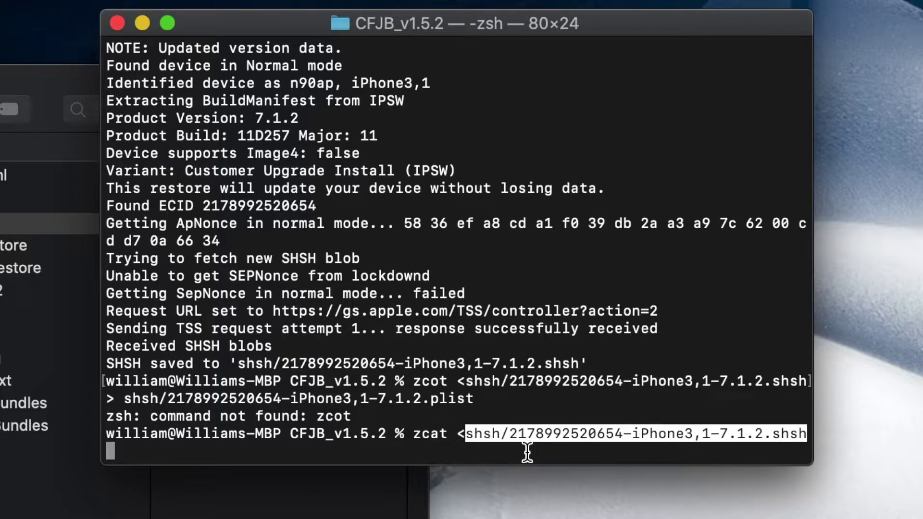
Redirect the zcat output to the same blob path with the extension changed to .plist and run the command.
{"action": "type", "text": ">"}
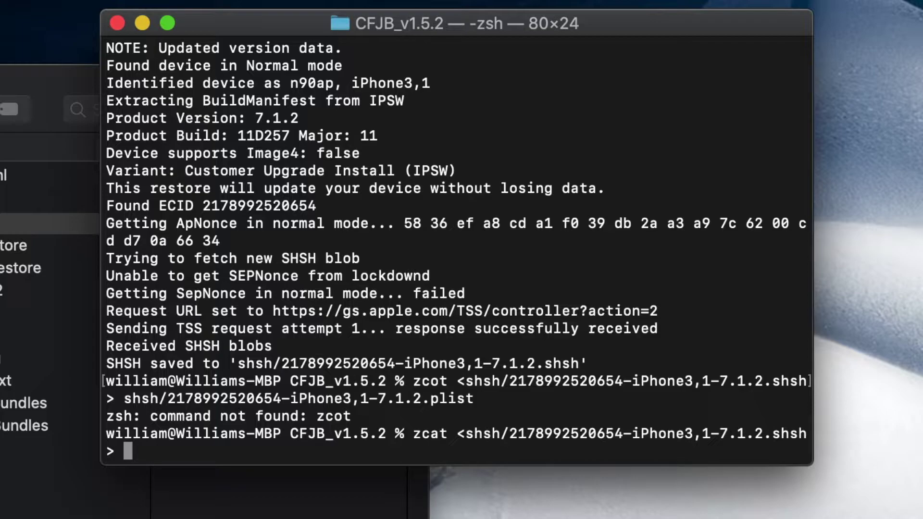
{"action": "key", "text": "super+v"}
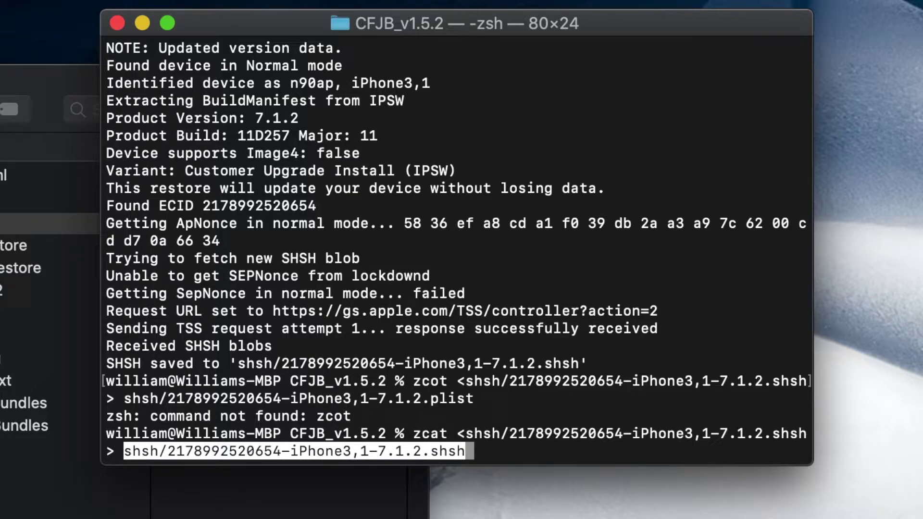
{"action": "key", "text": "BackSpace"}
{"action": "key", "text": "BackSpace"}
{"action": "key", "text": "BackSpace"}
{"action": "key", "text": "BackSpace"}
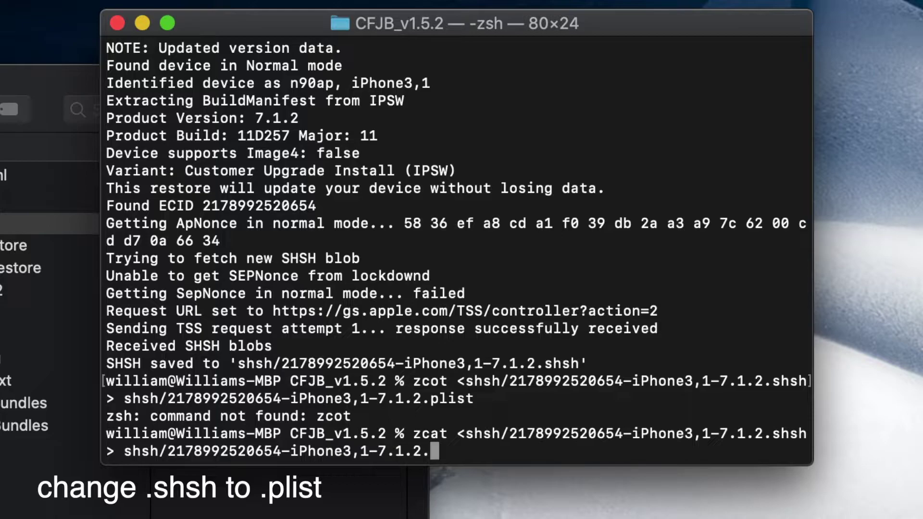
{"action": "type", "text": "plist"}
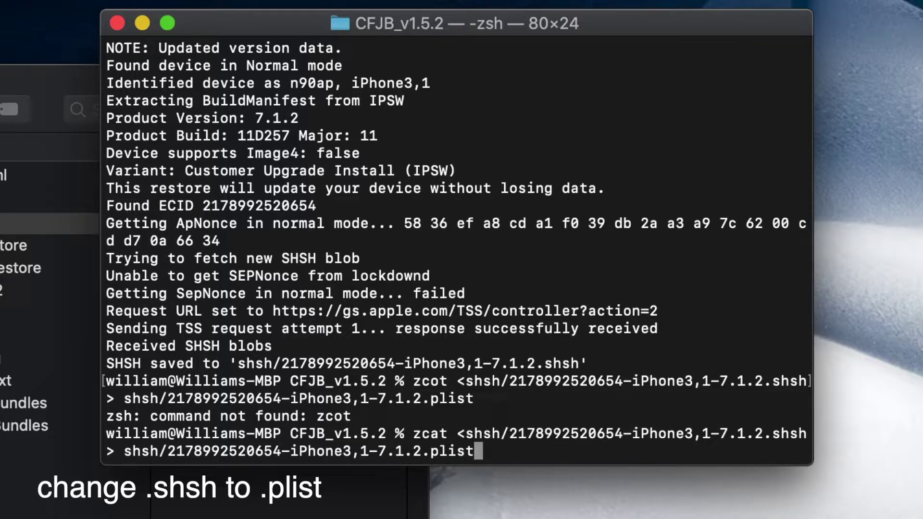
{"action": "key", "text": "Return"}
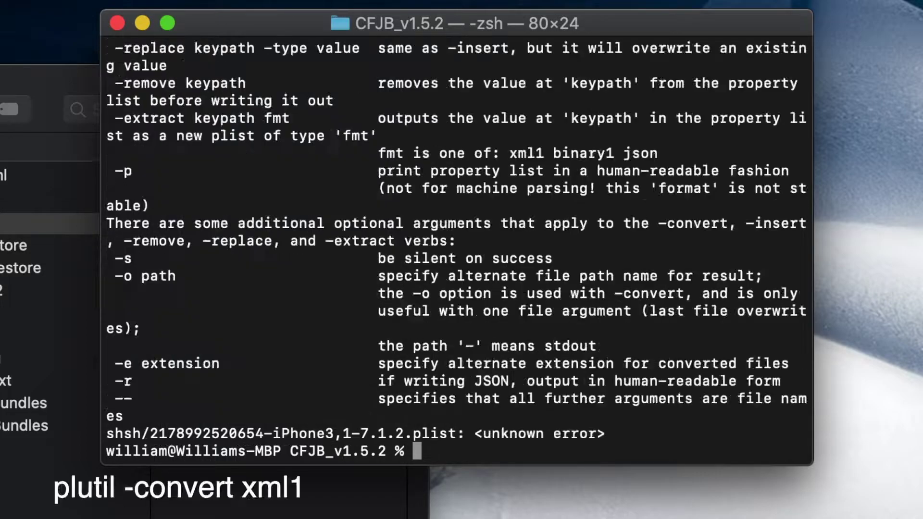
Run plutil -convert xml1 on the iPhone3,1-7.1.2.plist blob in the shsh folder.
{"action": "type", "text": "plutil -convert"}
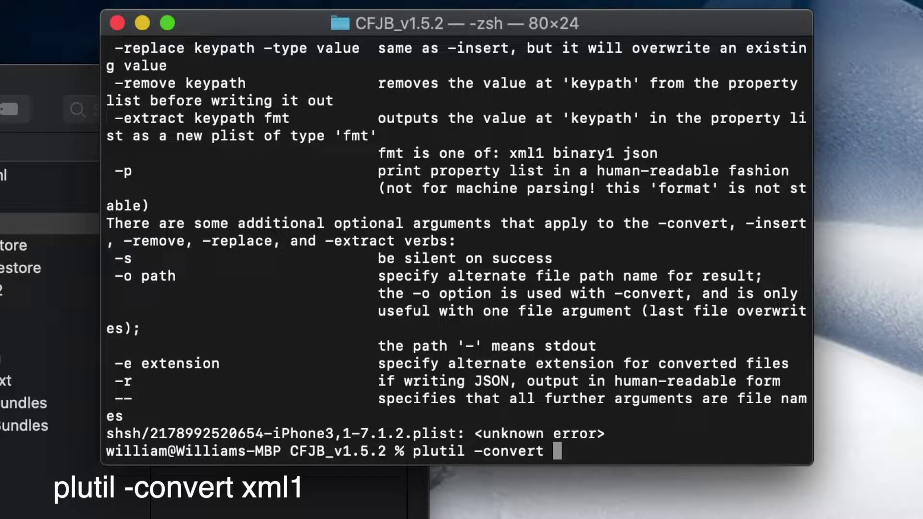
{"action": "type", "text": " xml1"}
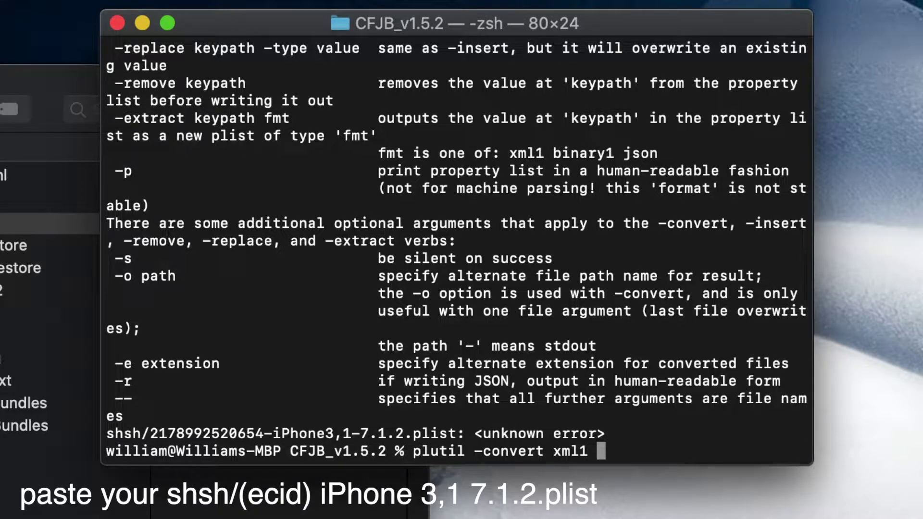
{"action": "key", "text": "super+v"}
{"action": "key", "text": "BackSpace"}
{"action": "key", "text": "BackSpace"}
{"action": "key", "text": "BackSpace"}
{"action": "key", "text": "BackSpace"}
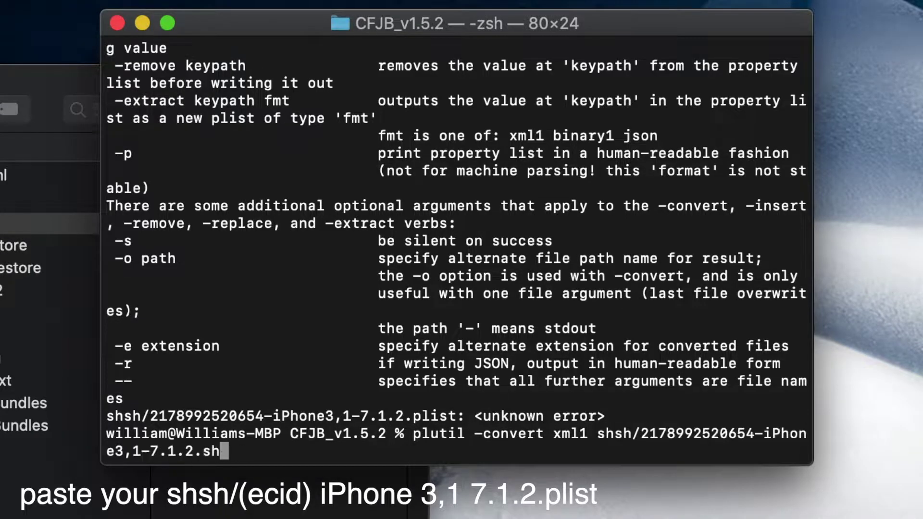
{"action": "type", "text": "plist"}
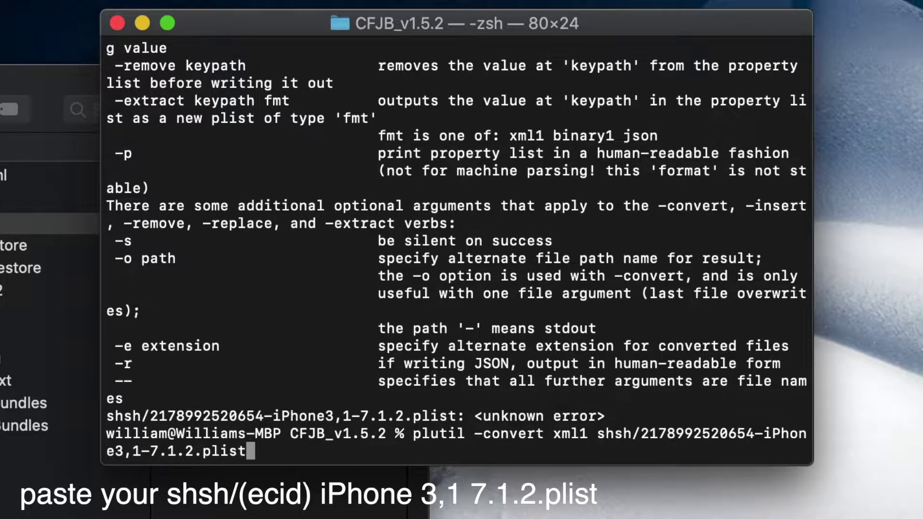
{"action": "key", "text": "Return"}
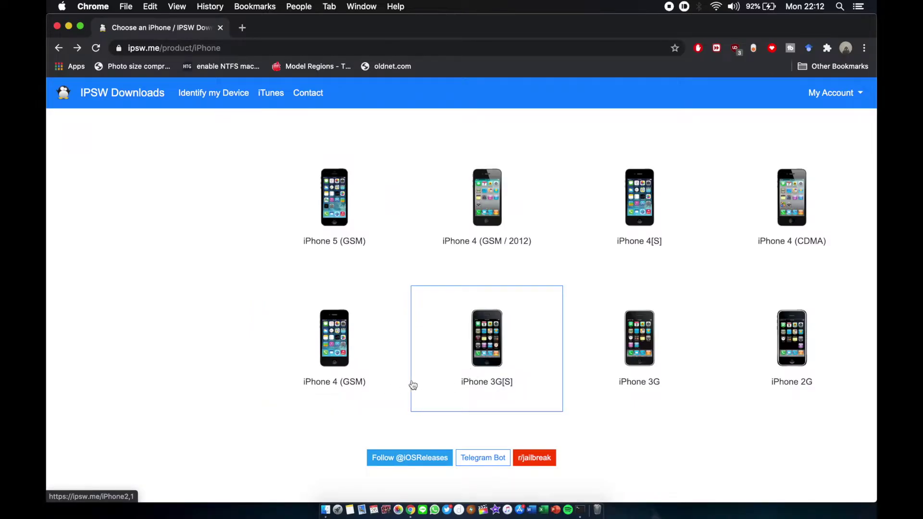
Download the iOS 4.3.5 (8L1) IPSW for the iPhone 4 (GSM) from ipsw.me in Chrome.
{"action": "left_click", "coordinate": [361, 362]}
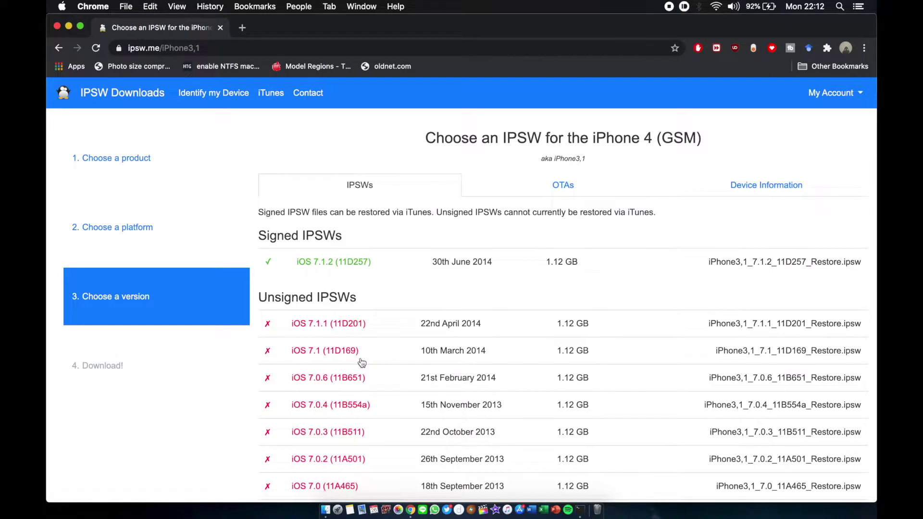
{"action": "scroll", "coordinate": [362, 362], "scroll_direction": "down", "scroll_amount": 3}
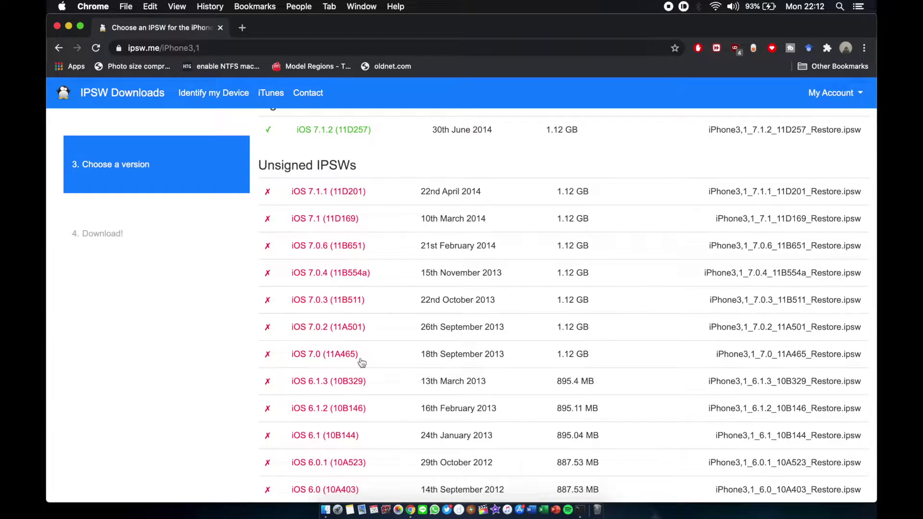
{"action": "scroll", "coordinate": [361, 362], "scroll_direction": "down", "scroll_amount": 2}
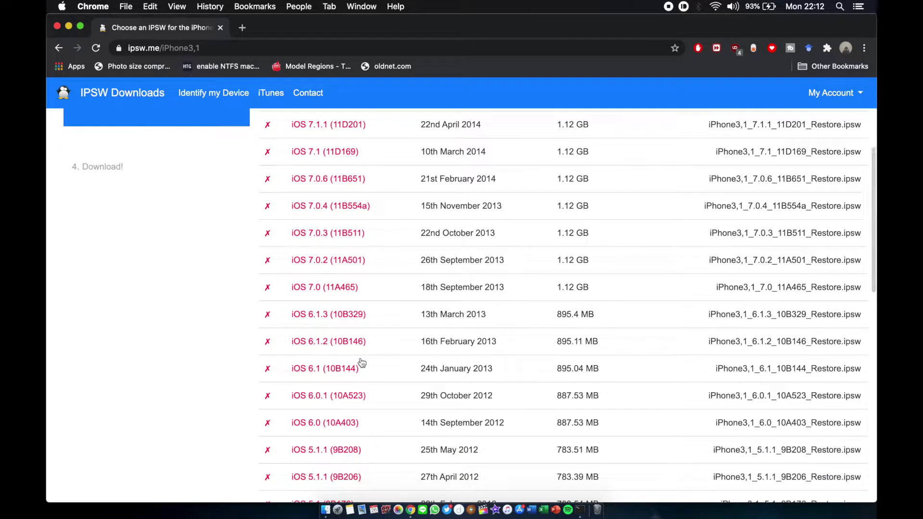
{"action": "scroll", "coordinate": [362, 362], "scroll_direction": "down", "scroll_amount": 1}
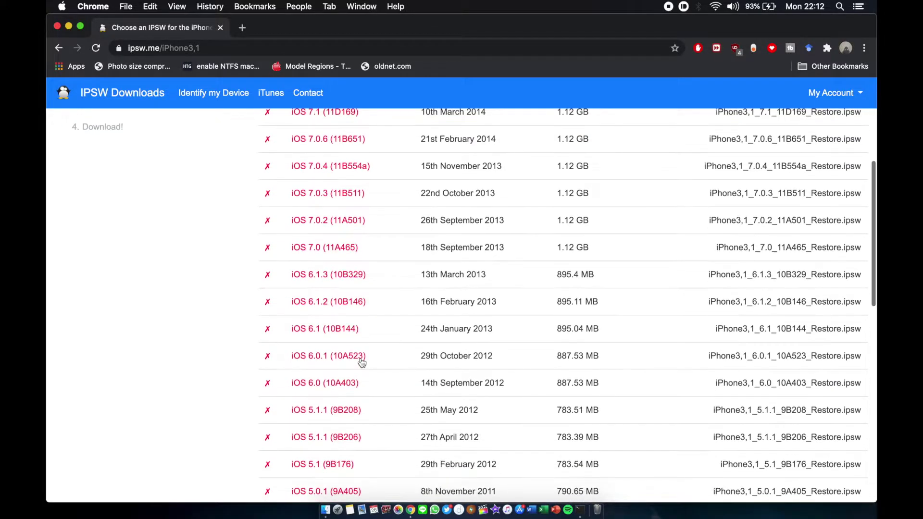
{"action": "scroll", "coordinate": [361, 362], "scroll_direction": "down", "scroll_amount": 5}
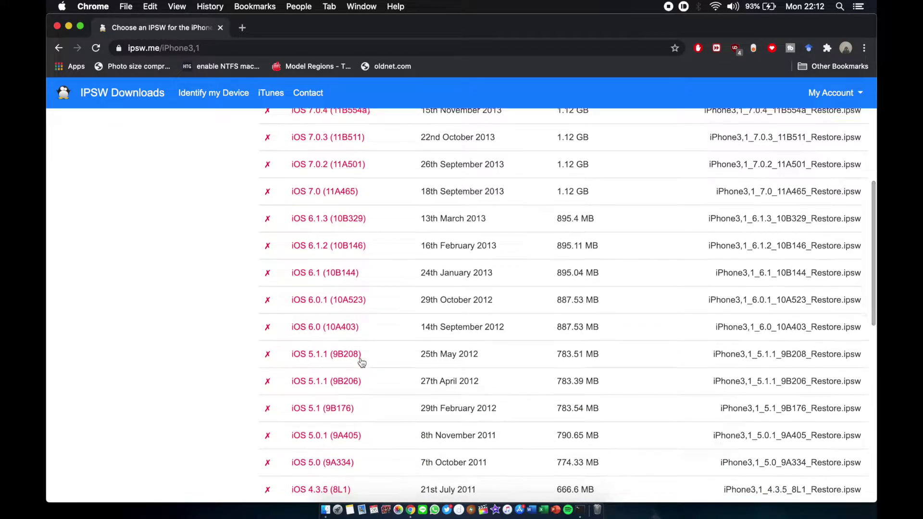
{"action": "scroll", "coordinate": [362, 362], "scroll_direction": "down", "scroll_amount": 1}
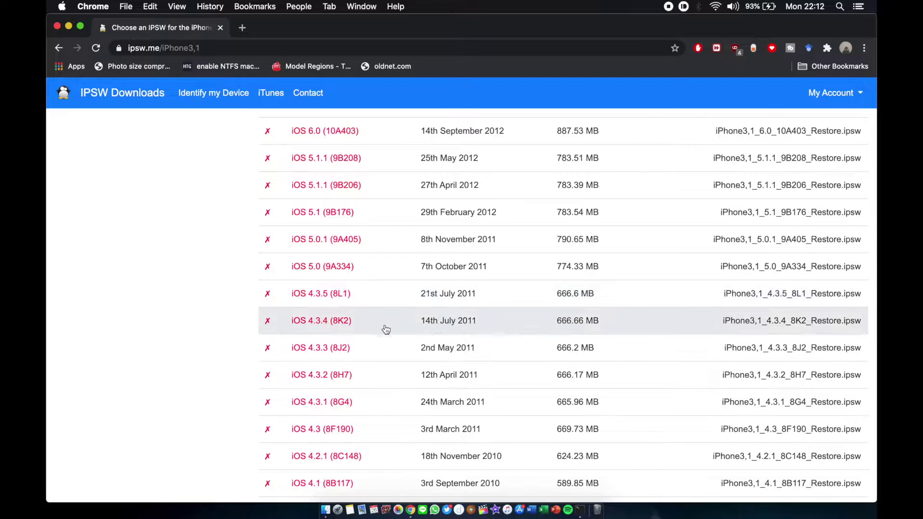
{"action": "left_click", "coordinate": [348, 295]}
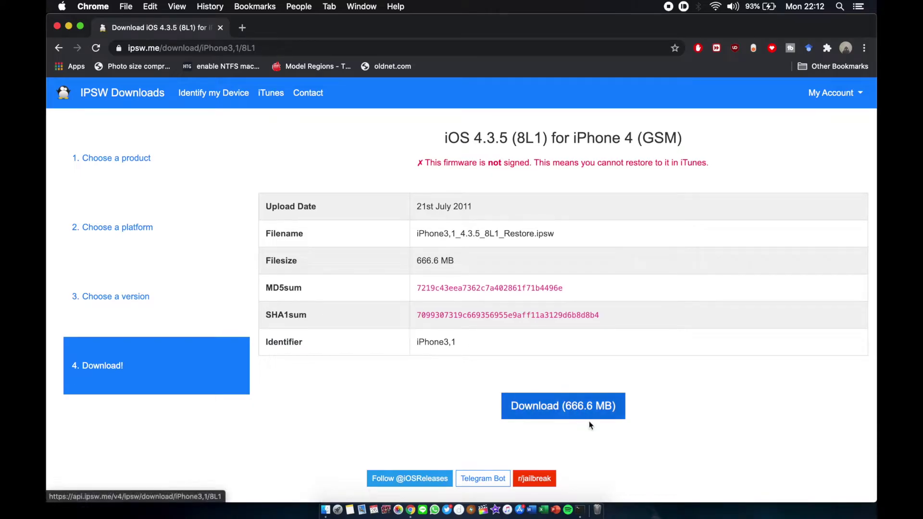
{"action": "left_click", "coordinate": [586, 407]}
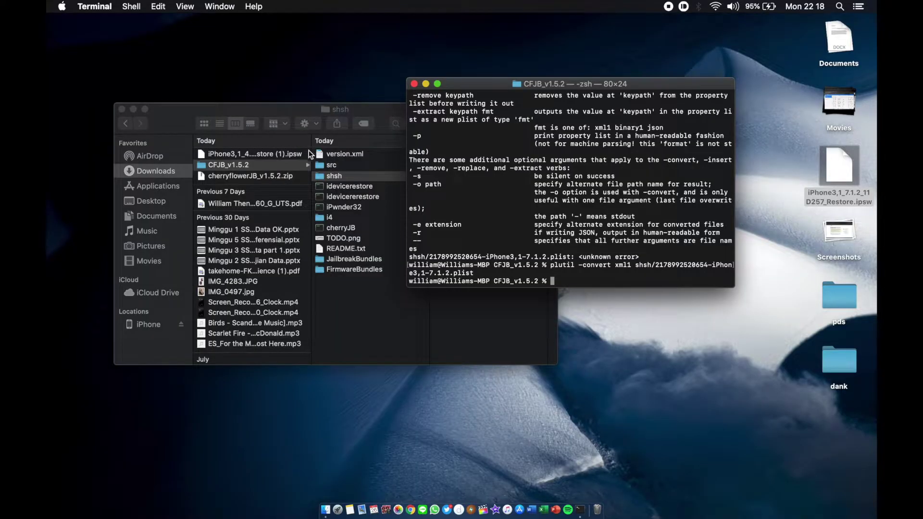
Move the downloaded iPhone3,1_4.3.5_8L1_Restore (1).ipsw into the CFJB_v1.5.2 folder in Finder and show that folder's contents.
{"action": "left_click", "coordinate": [256, 160]}
{"action": "left_click_drag", "start_coordinate": [267, 159], "coordinate": [241, 165]}
{"action": "left_click", "coordinate": [243, 154]}
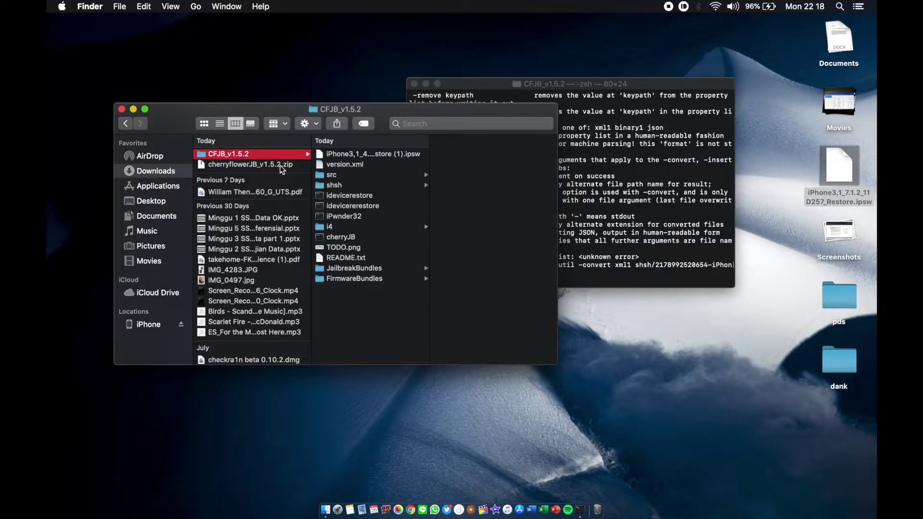
Enter ./cherryJ with the iPhone3,1_4.3.5_8L1_Restore (1).ipsw path in Terminal and open the shsh folder in Finder.
{"action": "left_click", "coordinate": [605, 279]}
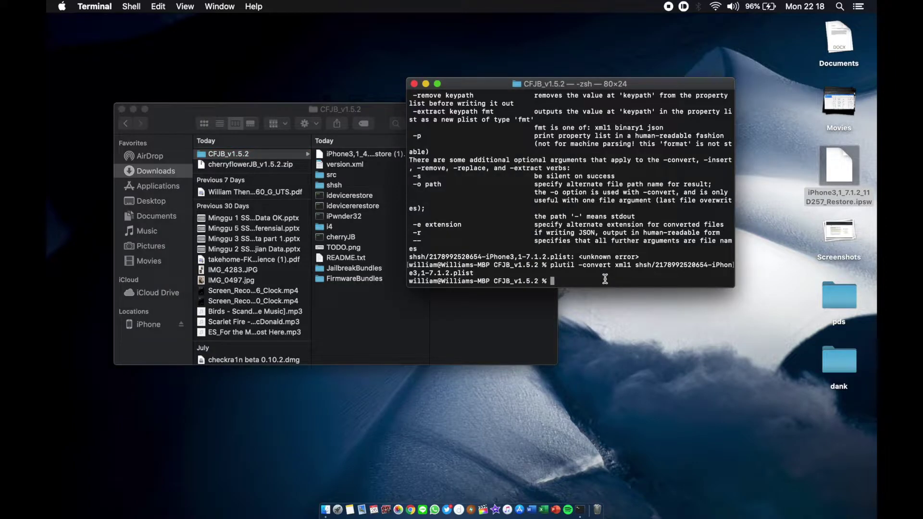
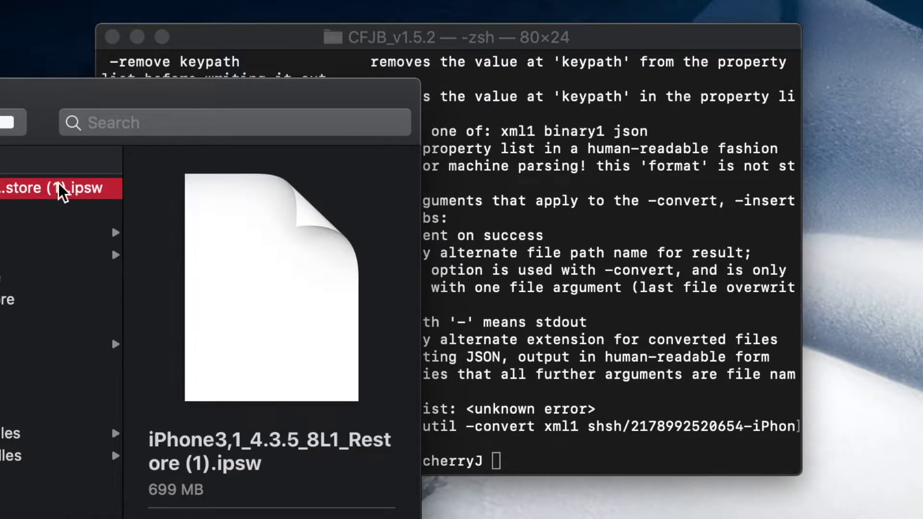
{"action": "left_click_drag", "start_coordinate": [67, 204], "coordinate": [548, 451]}
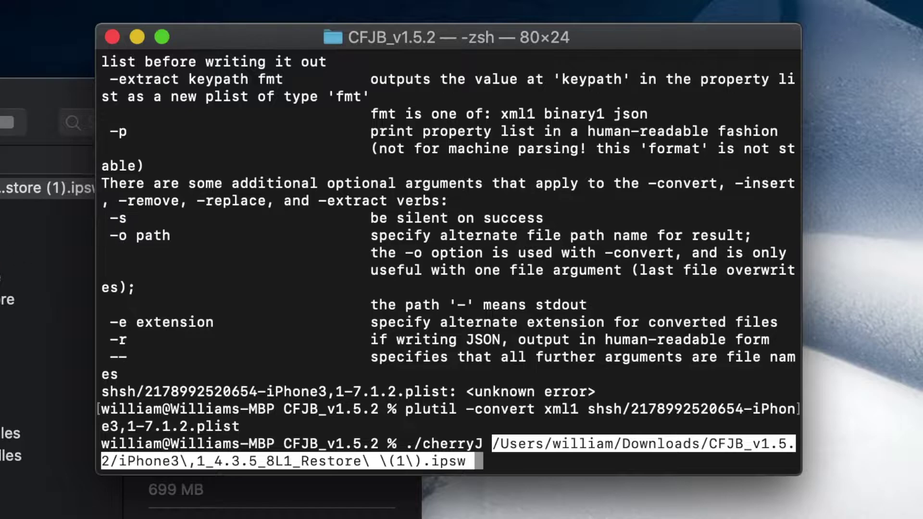
{"action": "left_click", "coordinate": [91, 336]}
{"action": "left_click", "coordinate": [72, 254]}
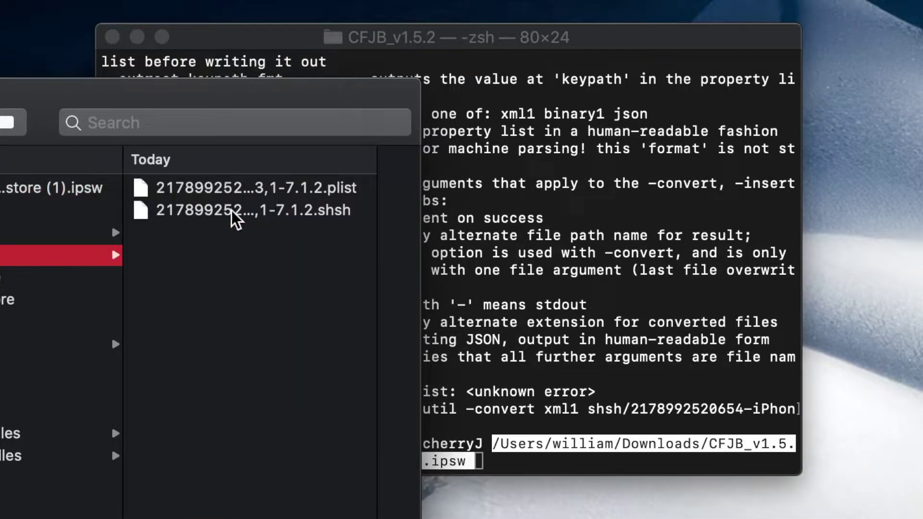
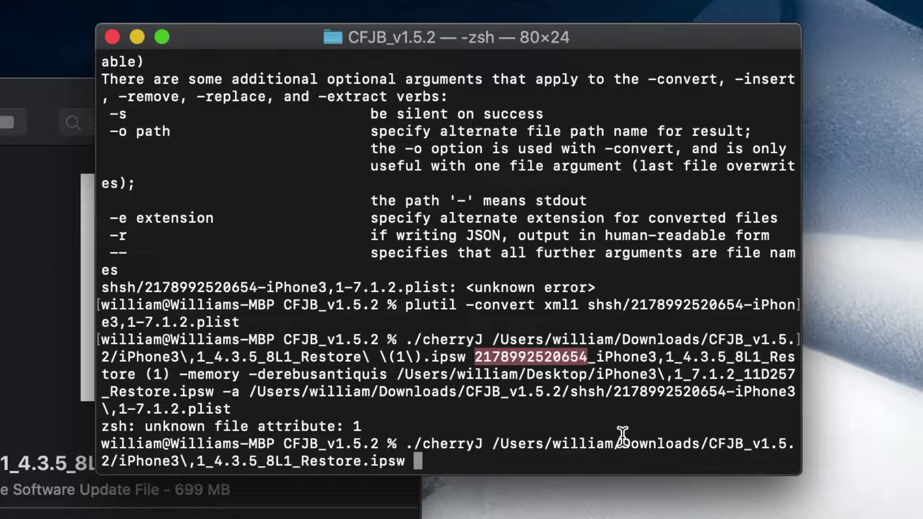
Append the output name, the device's ECID followed by _iPhone3,1_4.3.5_8L1_Custom.ipsw, and the options -memory -derebusantiquis to the cherry command.
{"action": "key", "text": "super+v"}
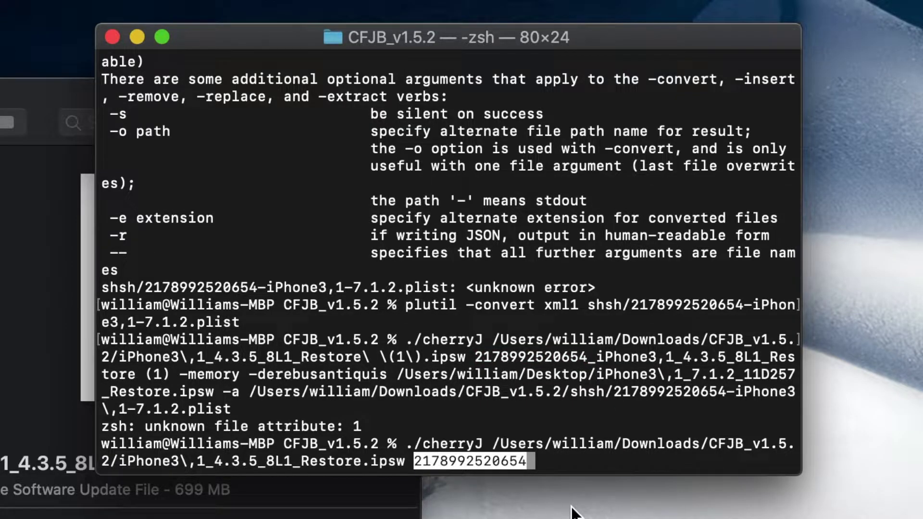
{"action": "type", "text": "_"}
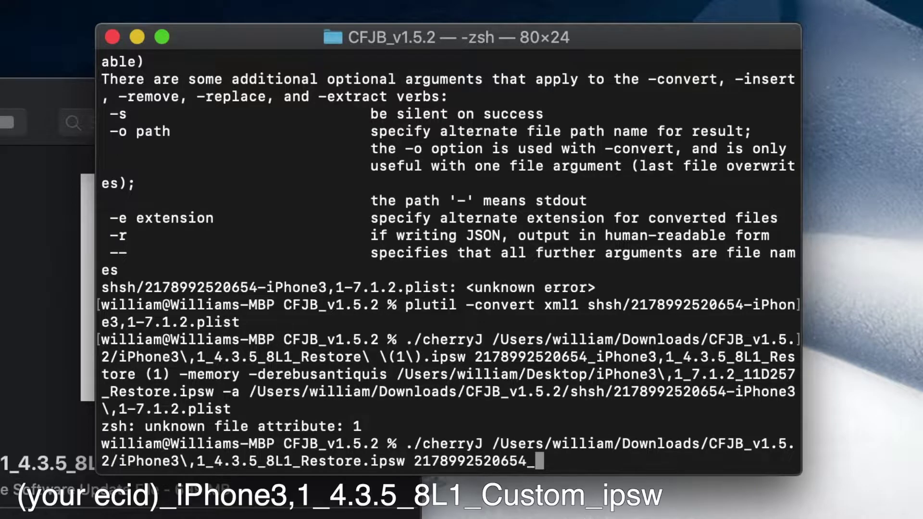
{"action": "type", "text": "iPH"}
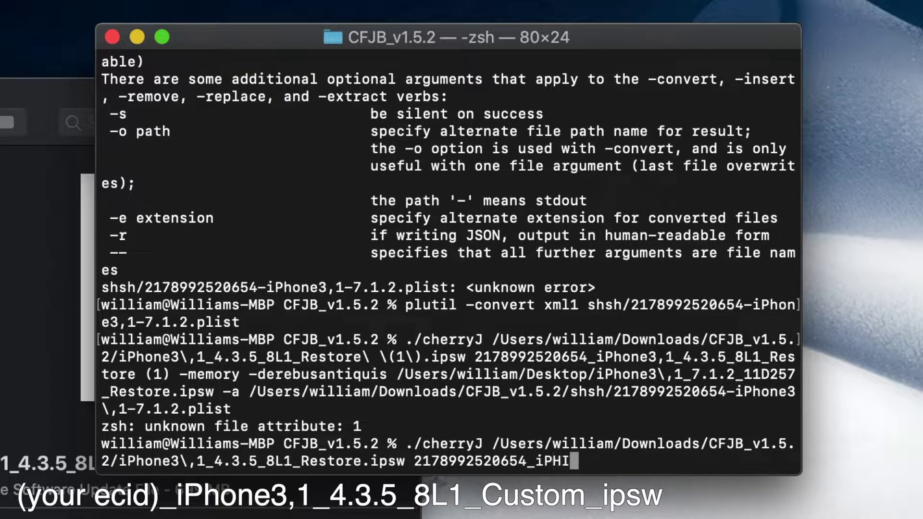
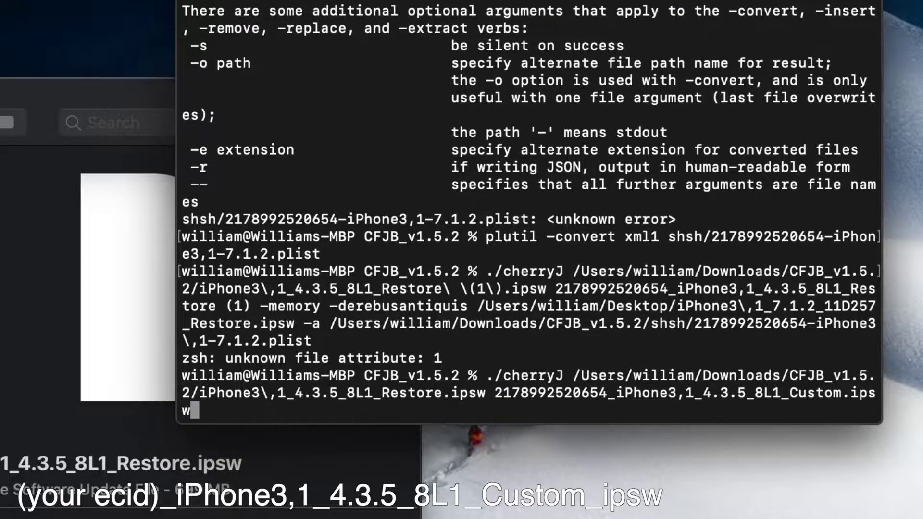
{"action": "type", "text": "-"}
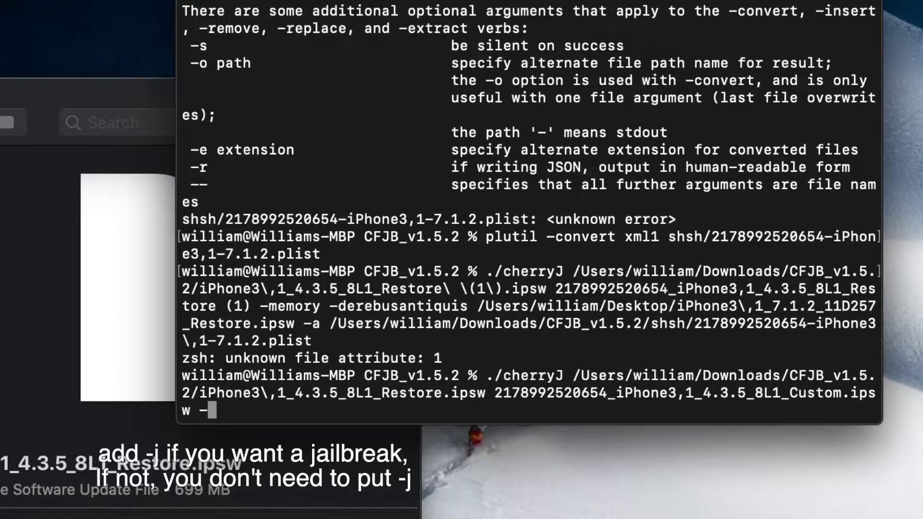
{"action": "type", "text": "memory -dere"}
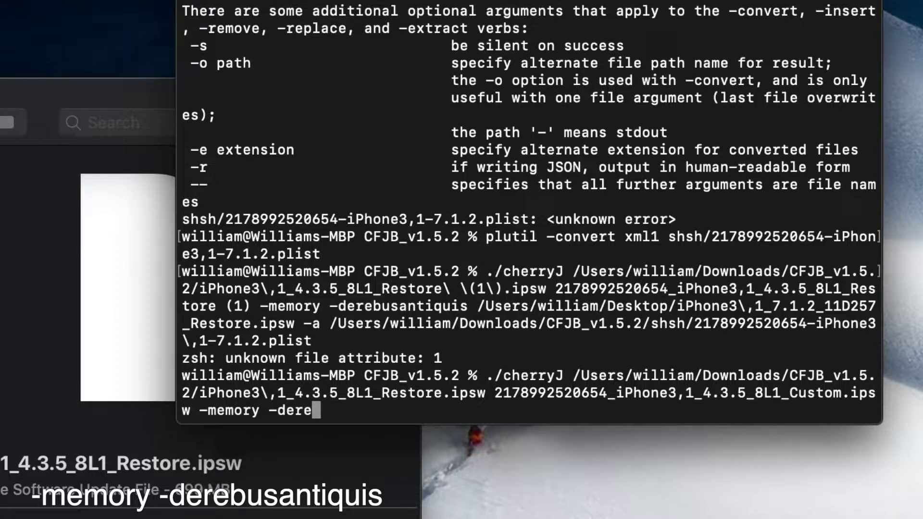
{"action": "type", "text": "bbusantiquis"}
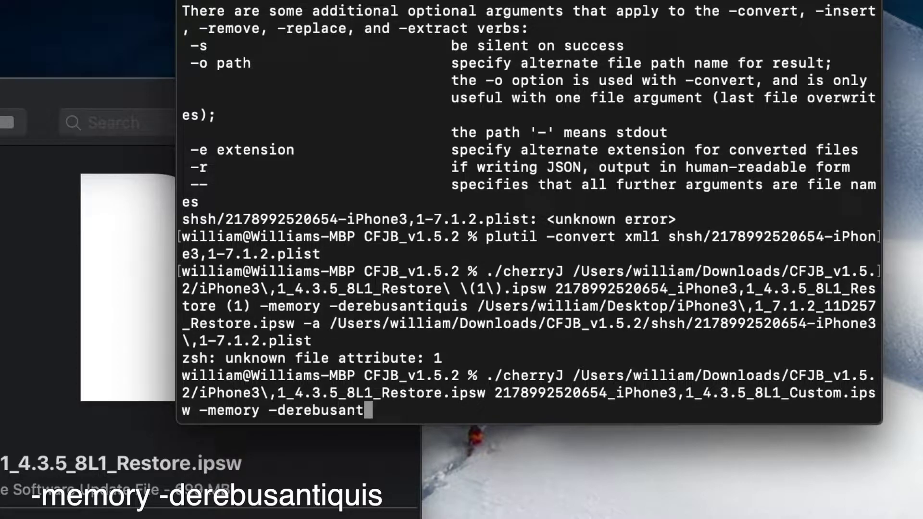
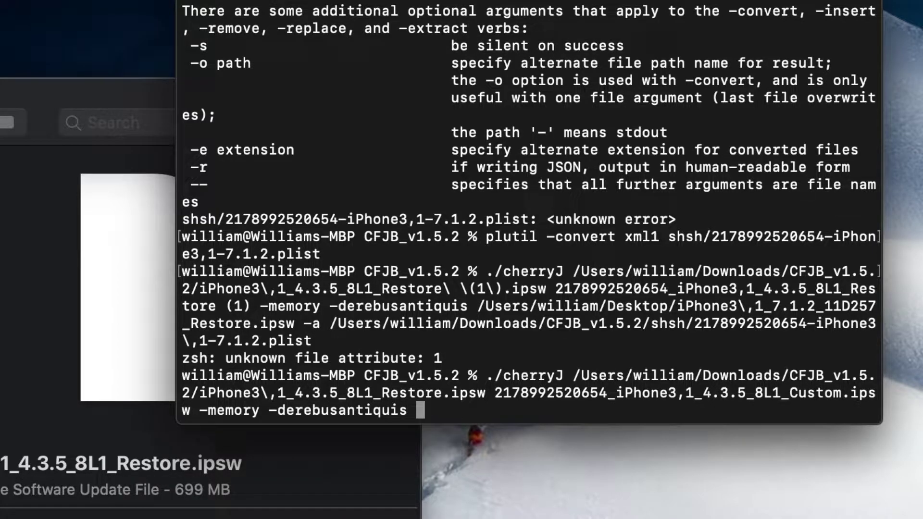
Add the Desktop's iPhone3,1_7.1.2_11D257_Restore.ipsw path and -a with the shsh plist's full path, and run the command as ./cherryJB.
{"action": "left_click_drag", "start_coordinate": [913, 278], "coordinate": [629, 420]}
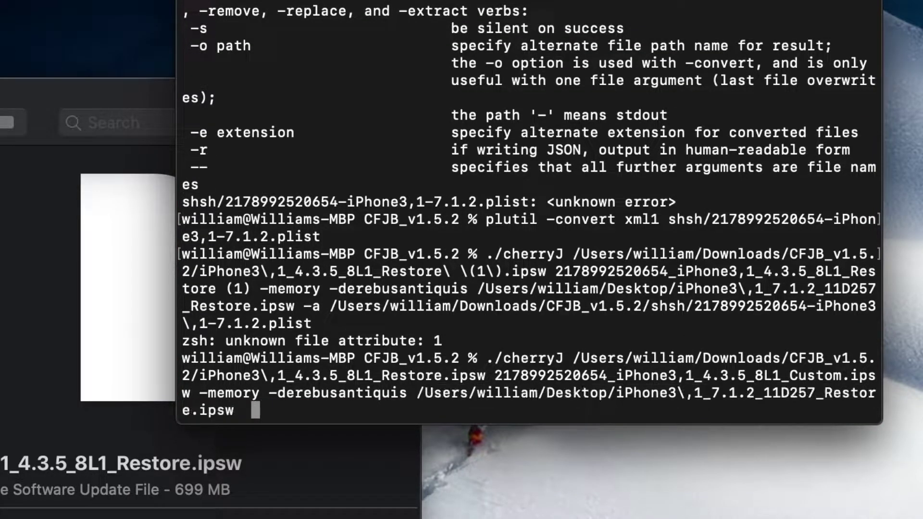
{"action": "type", "text": "-a"}
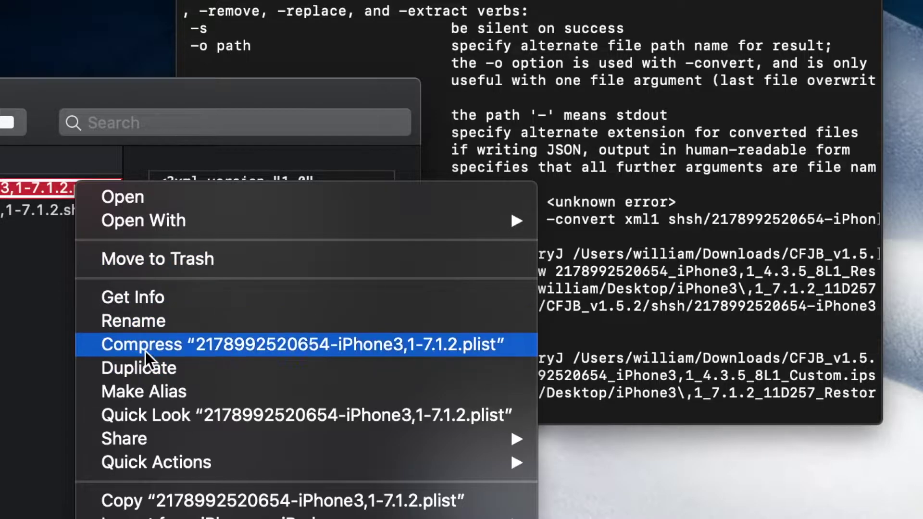
{"action": "left_click", "coordinate": [146, 325]}
{"action": "key", "text": "super+c"}
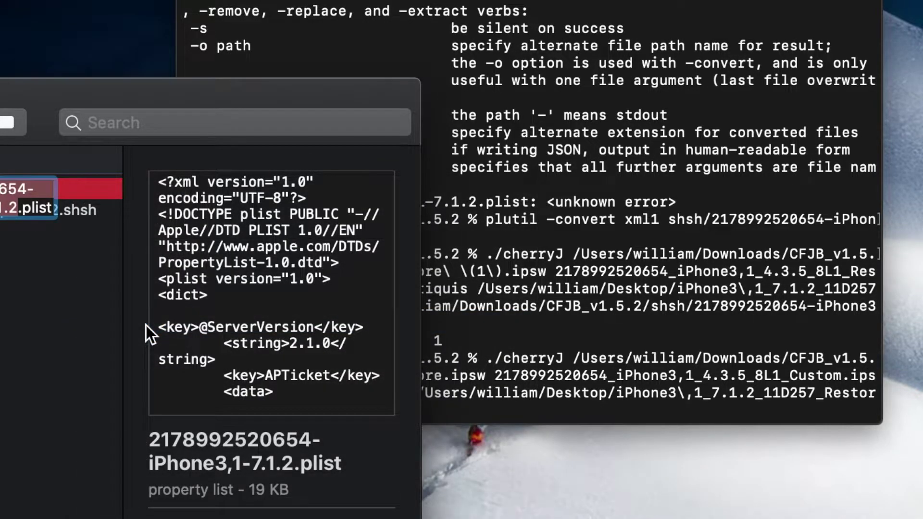
{"action": "left_click", "coordinate": [480, 423]}
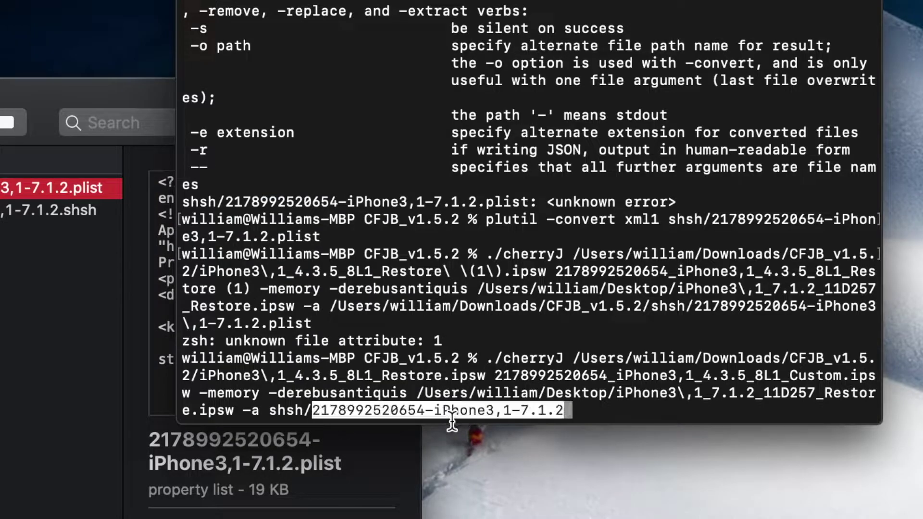
{"action": "key", "text": "super+v"}
{"action": "key", "text": "Return"}
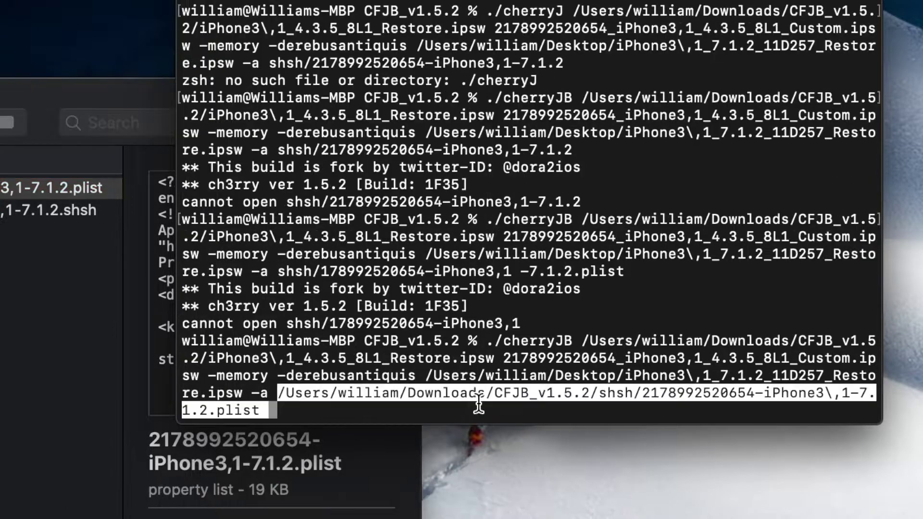
{"action": "key", "text": "Return"}
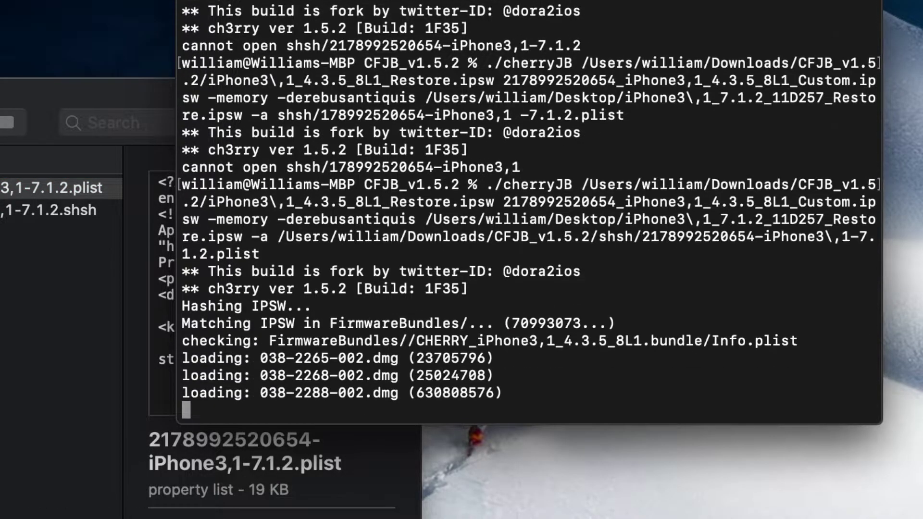
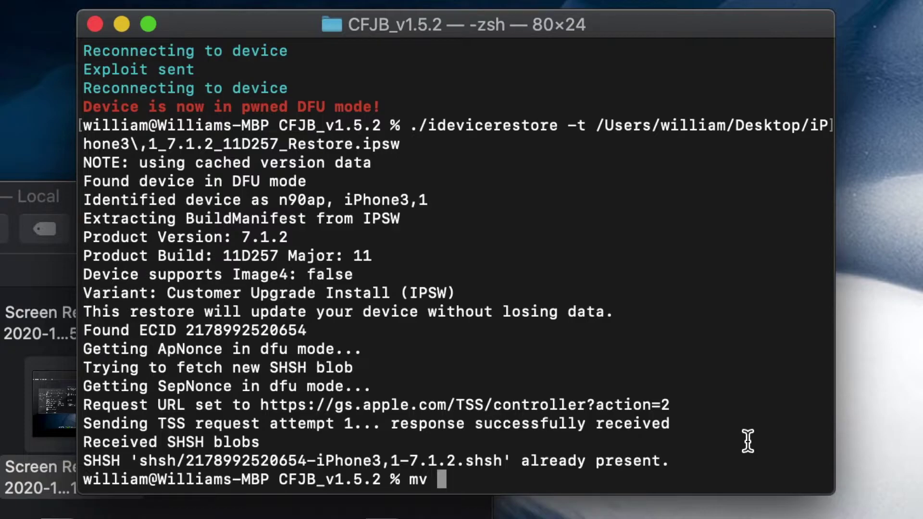
Try to rename the shsh folder's ECID-prefixed iPhone3,1-7.1.2.shsh blob to the same name ending in 4.3.5.shsh with mv -v.
{"action": "type", "text": "-v"}
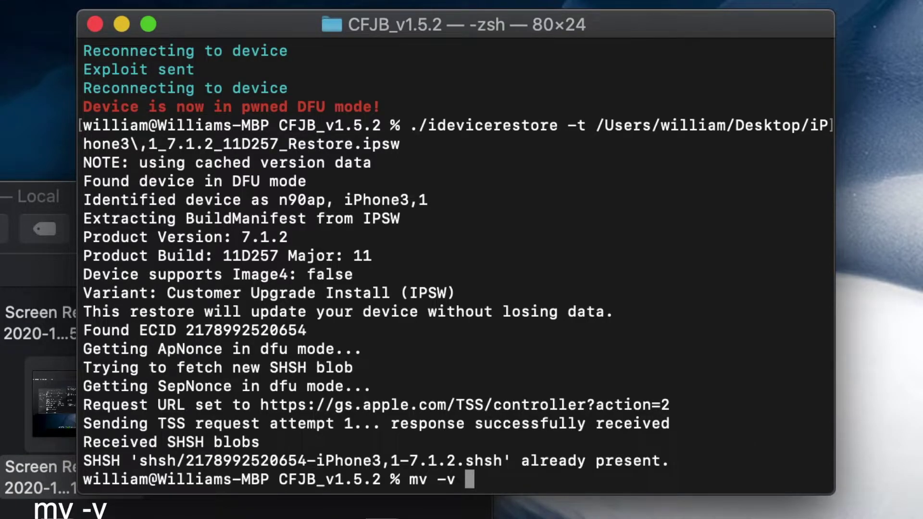
{"action": "key", "text": "super+v"}
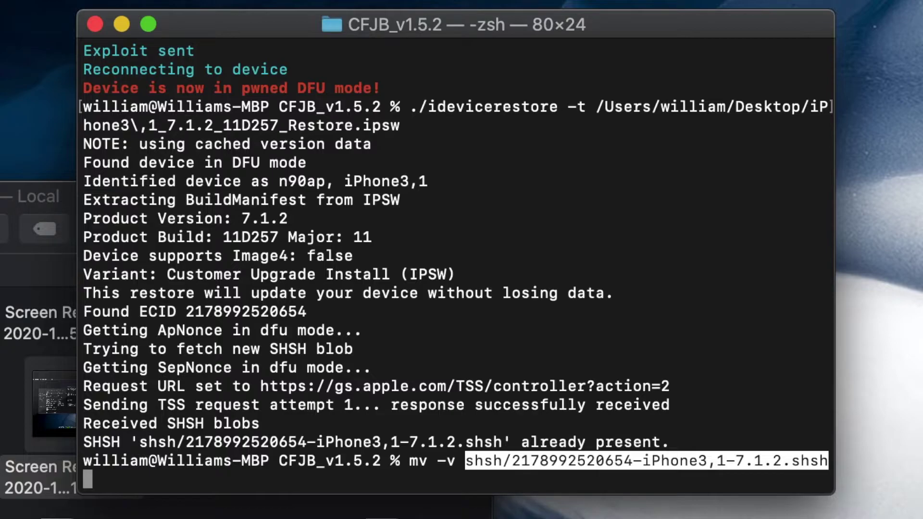
{"action": "key", "text": "super+v"}
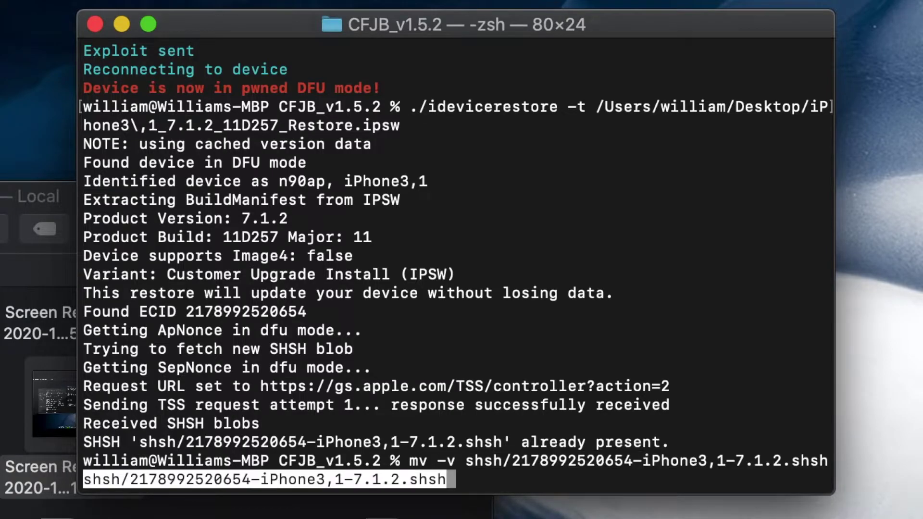
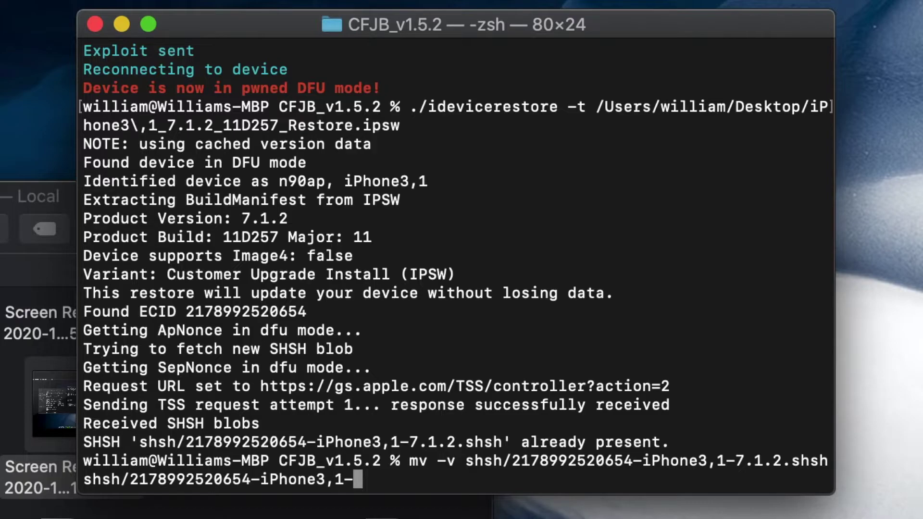
{"action": "type", "text": "4.3.5"}
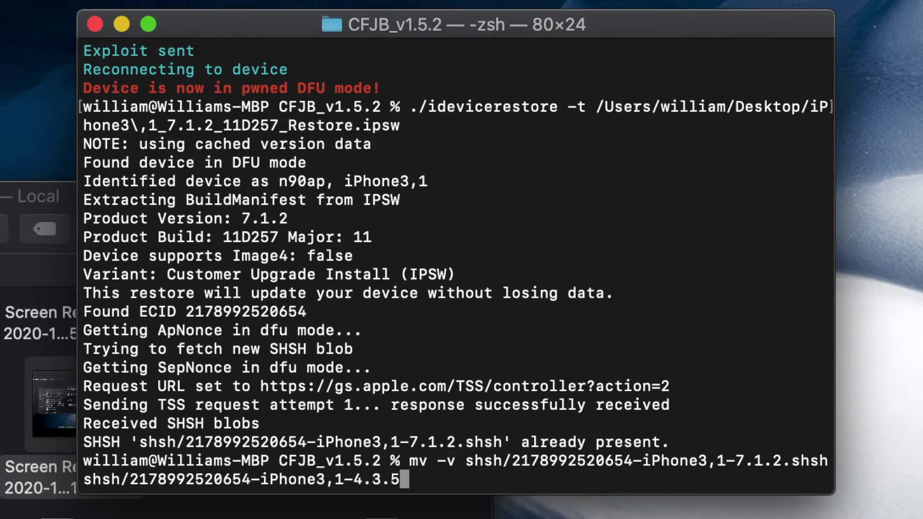
{"action": "type", "text": ".shsh"}
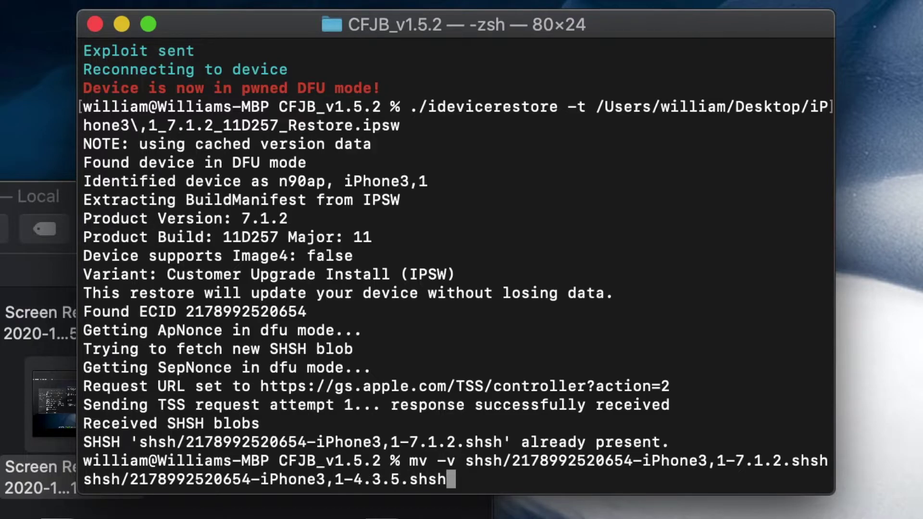
{"action": "key", "text": "Return"}
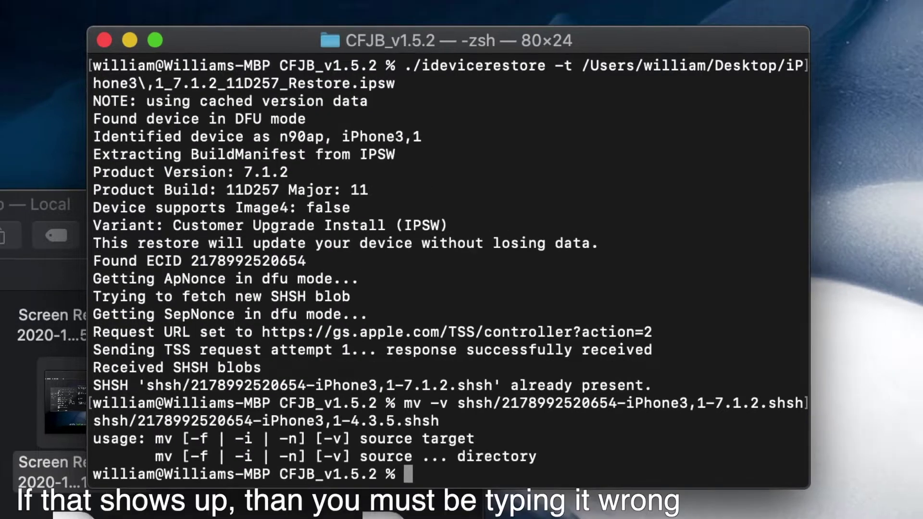
Try the previous mv -v command again with the target name's ending changed to 4.3.5.sshs.
{"action": "key", "text": "Up"}
{"action": "key", "text": "BackSpace"}
{"action": "key", "text": "BackSpace"}
{"action": "key", "text": "BackSpace"}
{"action": "type", "text": "shs"}
{"action": "key", "text": "Return"}
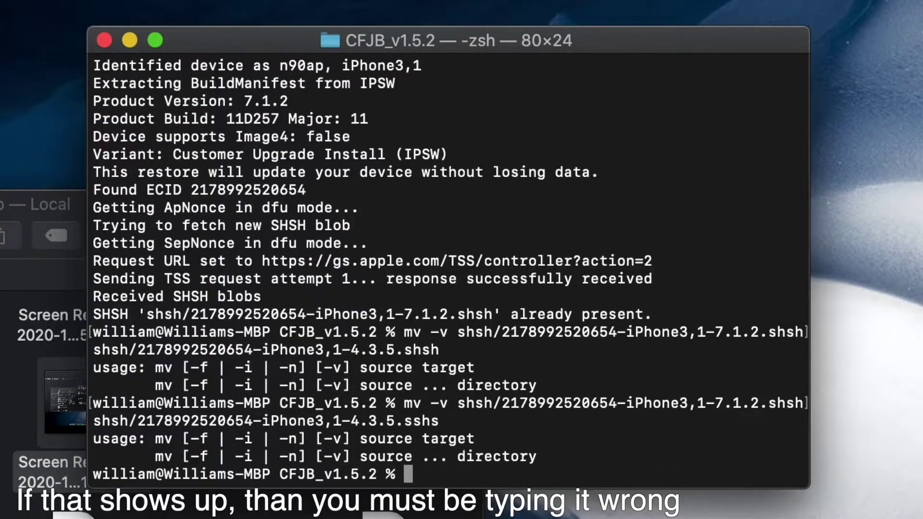
Rename the 7.1.2.shsh blob with mv -v, separating source and target by a space and ending the target in iPhone3,1-4.3.5.shsh.
{"action": "type", "text": "mv -v shsh"}
{"action": "key", "text": "Tab"}
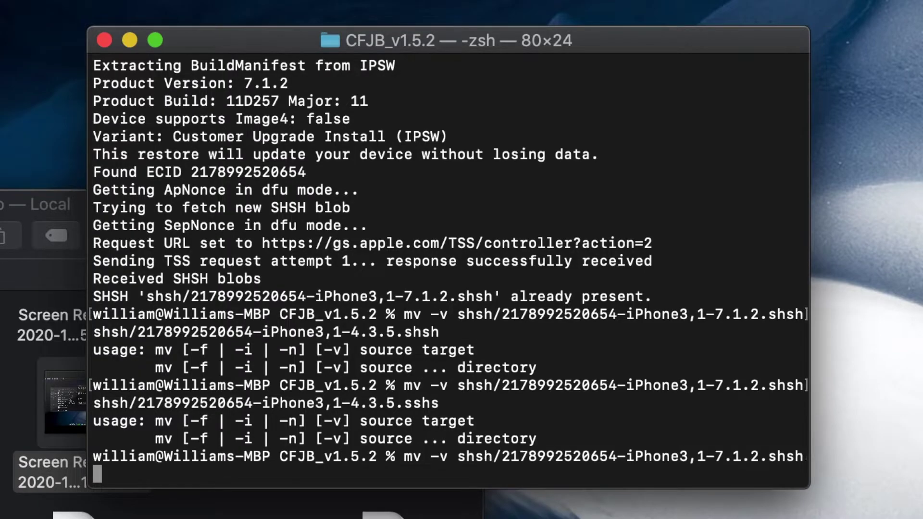
{"action": "type", "text": "shsh/"}
{"action": "key", "text": "Tab"}
{"action": "key", "text": "BackSpace"}
{"action": "key", "text": "BackSpace"}
{"action": "key", "text": "BackSpace"}
{"action": "key", "text": "BackSpace"}
{"action": "key", "text": "BackSpace"}
{"action": "type", "text": "4.3.5.shsh"}
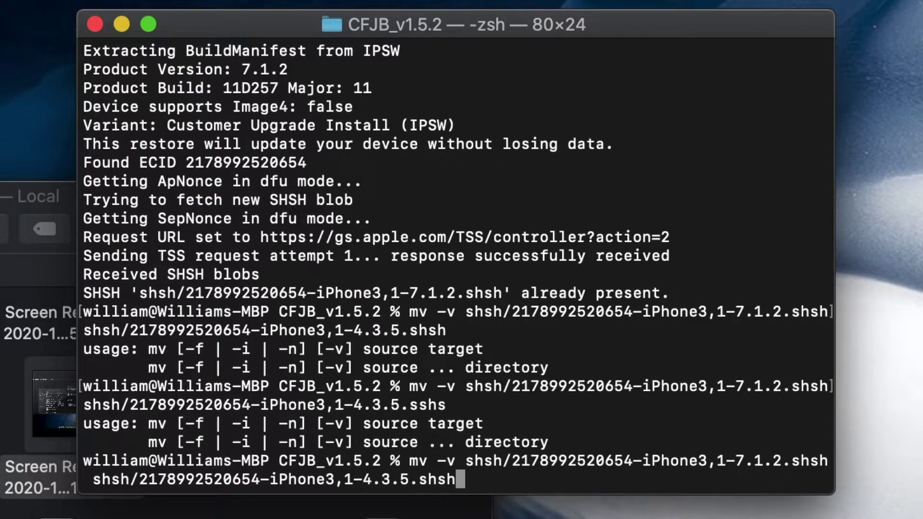
{"action": "key", "text": "Return"}
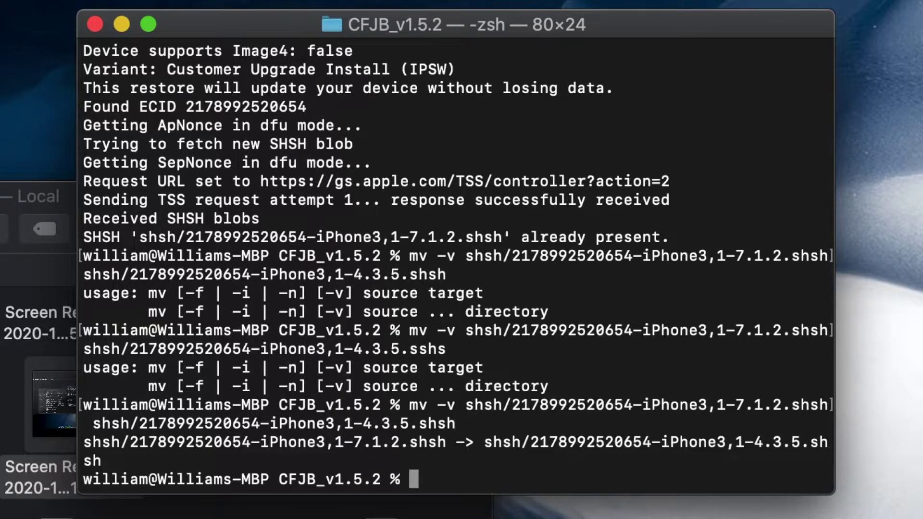
Enter the erase-restore command ./idevicerestore -e -w at the Terminal prompt, leaving it ready for the firmware path.
{"action": "type", "text": "./"}
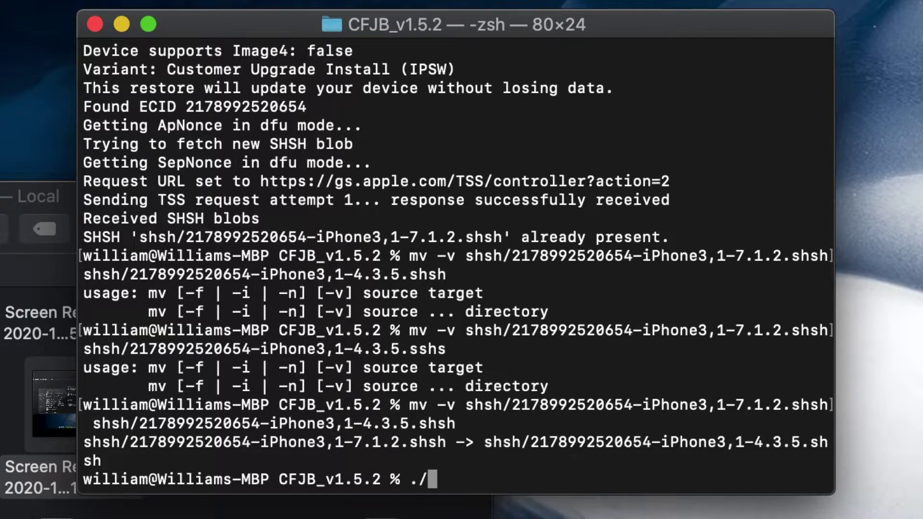
{"action": "type", "text": "idevice"}
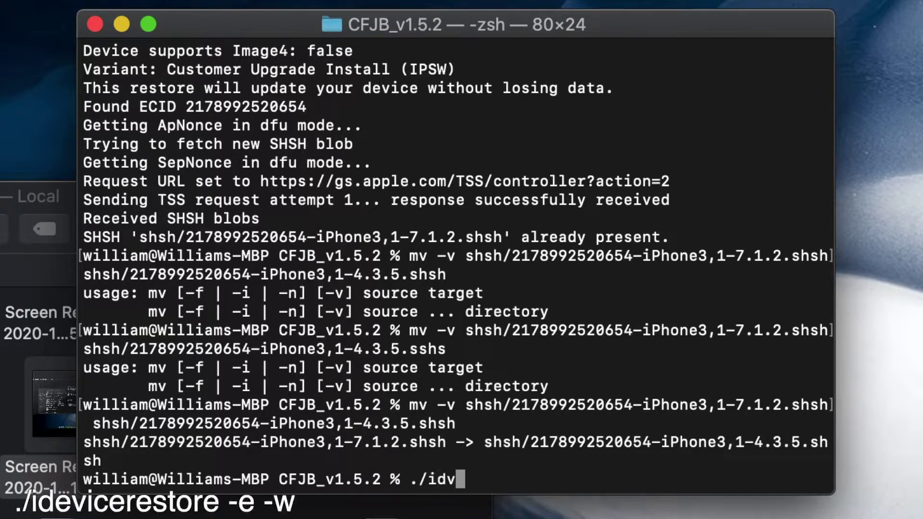
{"action": "type", "text": "res"}
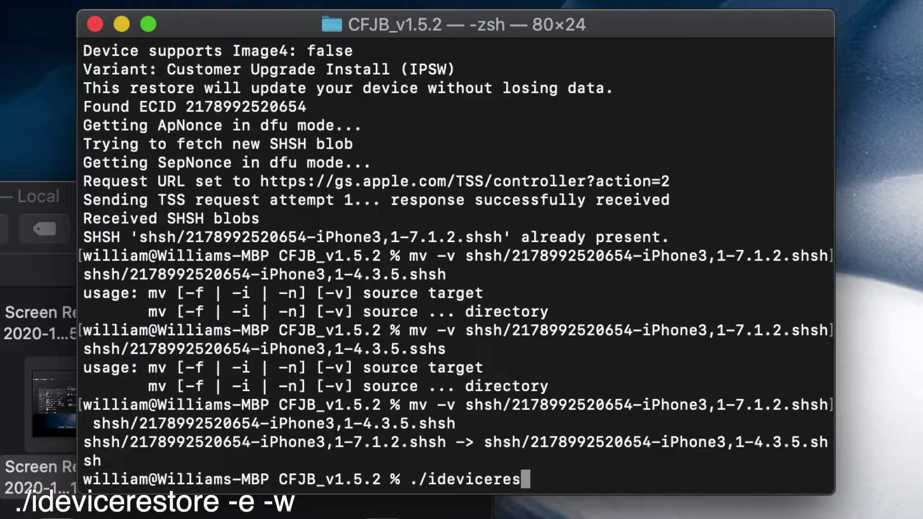
{"action": "type", "text": "tore -"}
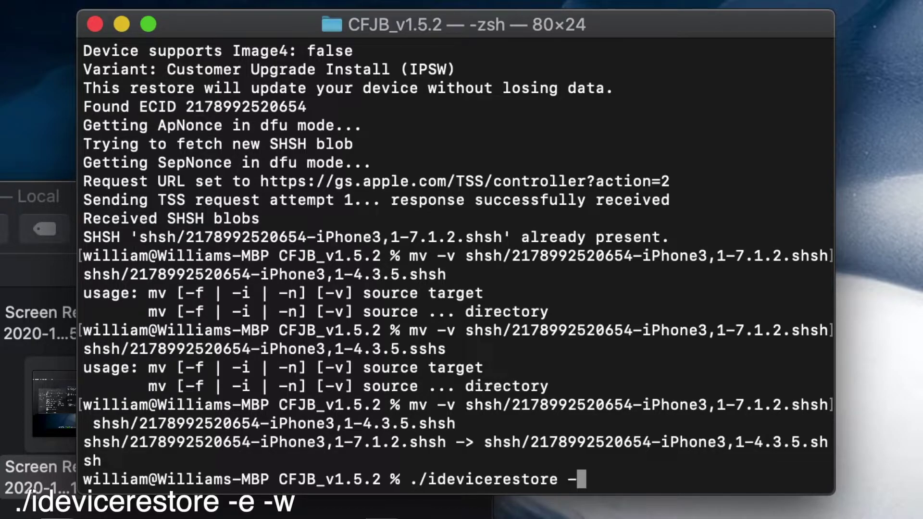
{"action": "type", "text": "e -w"}
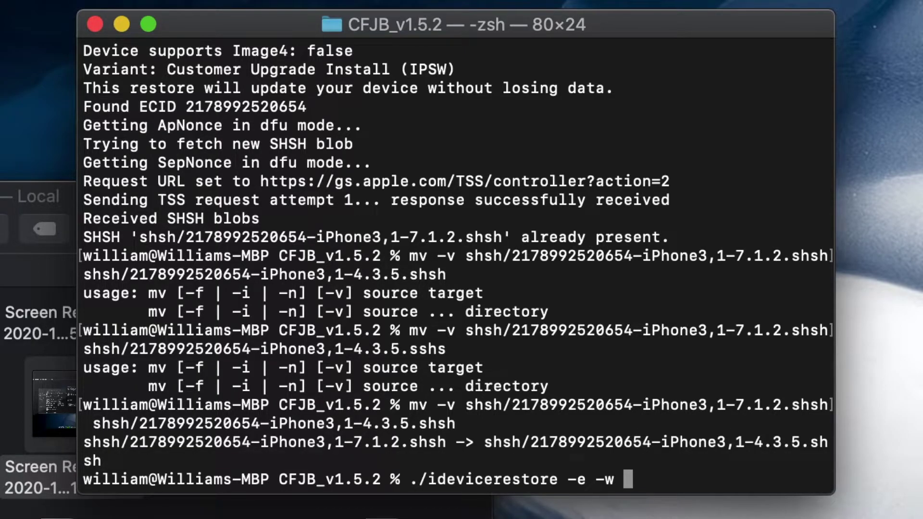
Append the path of the iPhone3,1_4.3.5_8L1_Custom_ipsw file from Finder's shsh folder to the idevicerestore command and run the restore.
{"action": "key", "text": "super+Tab"}
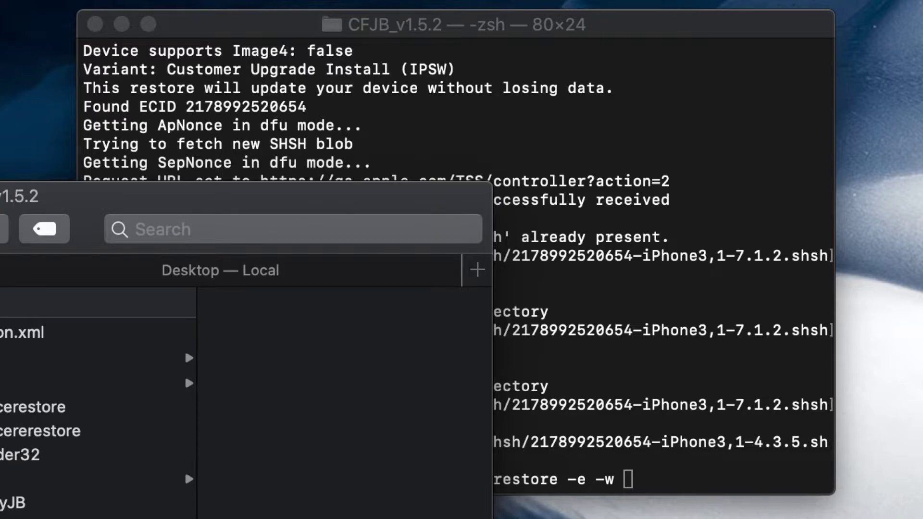
{"action": "double_click", "coordinate": [147, 479]}
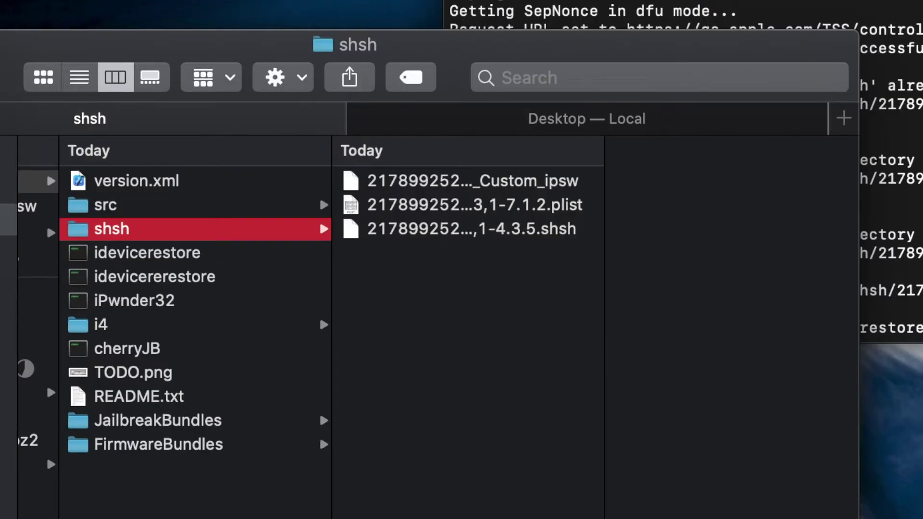
{"action": "key", "text": "super+Tab"}
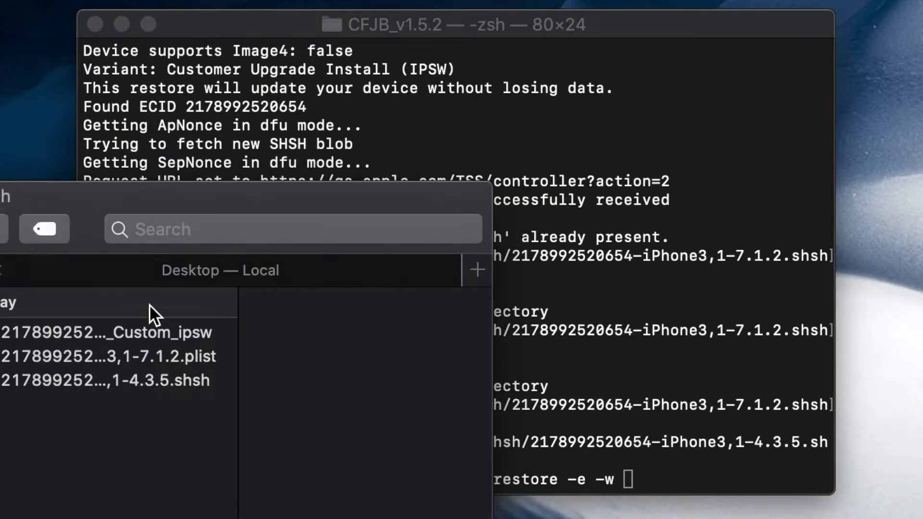
{"action": "left_click", "coordinate": [149, 331]}
{"action": "left_click_drag", "start_coordinate": [103, 331], "coordinate": [672, 450]}
{"action": "left_click", "coordinate": [739, 480]}
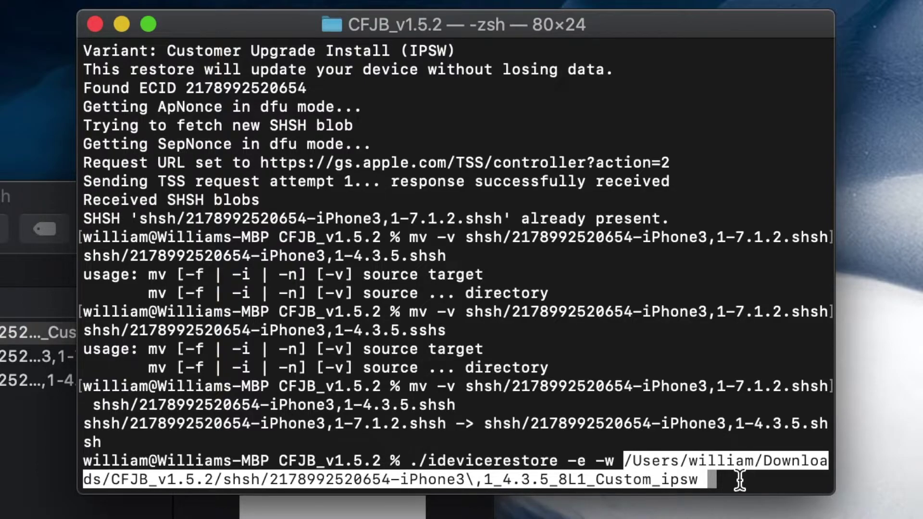
{"action": "key", "text": "Return"}
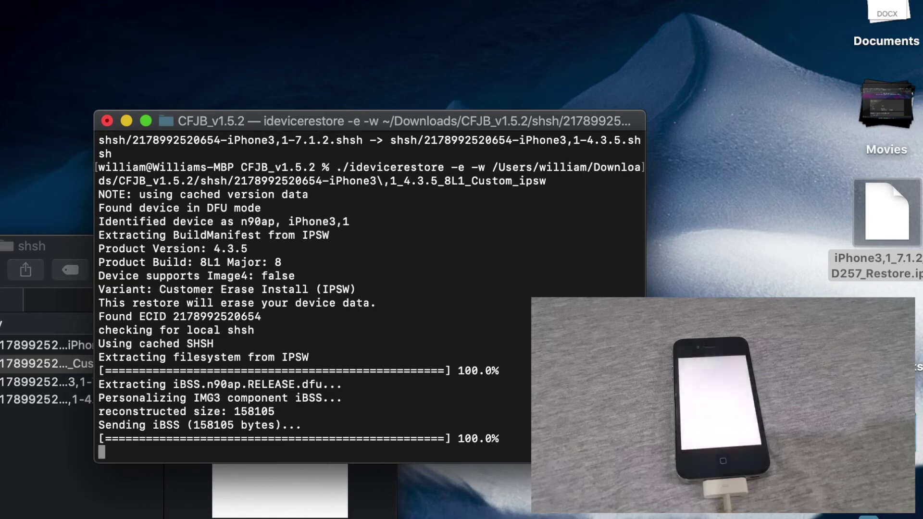